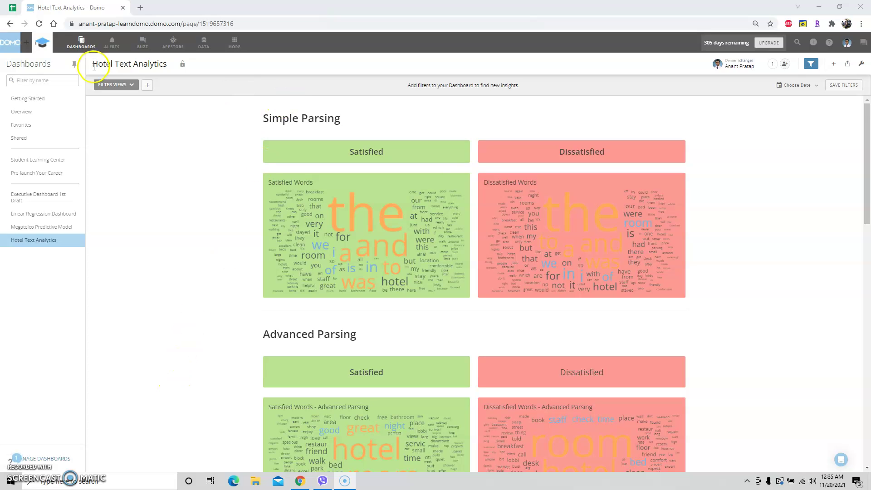
Select, then deselect, the dashboard's web address and the Hotel Text Analytics title.
left_click(153, 22)
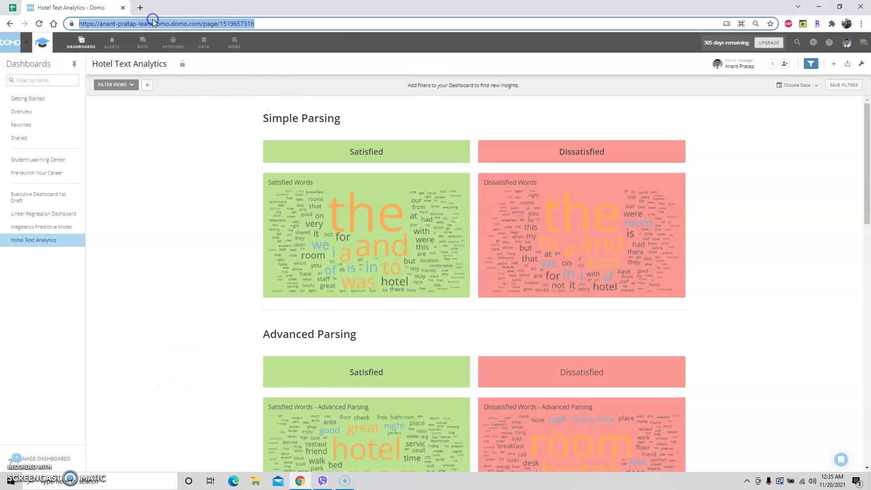
left_click(155, 151)
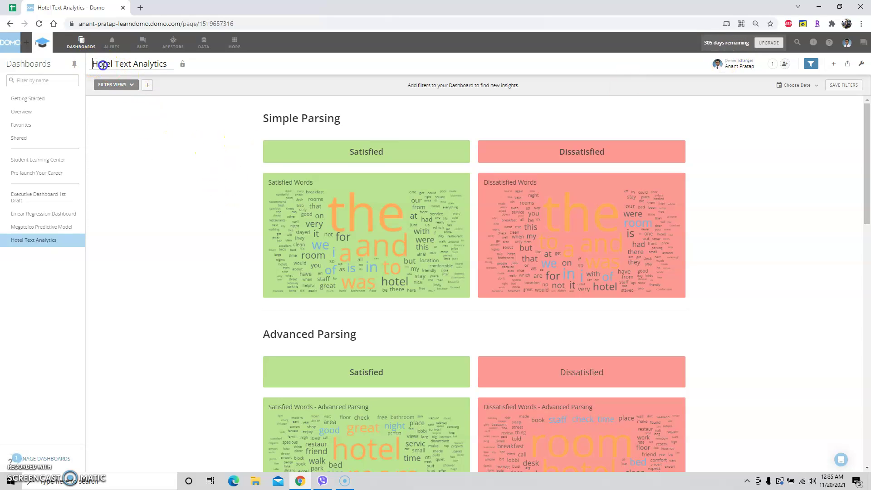
left_click_drag(88, 63, 186, 64)
left_click(201, 63)
left_click(177, 131)
Check the counts for 'the' in the Simple Parsing Satisfied and Dissatisfied word clouds.
left_click_drag(253, 116, 549, 153)
left_click(719, 270)
left_click(635, 138)
left_click(361, 217)
left_click(583, 218)
Scroll to the Advanced Parsing clouds and highlight 'hotel' in both word clouds.
scroll(241, 228, "down", 2)
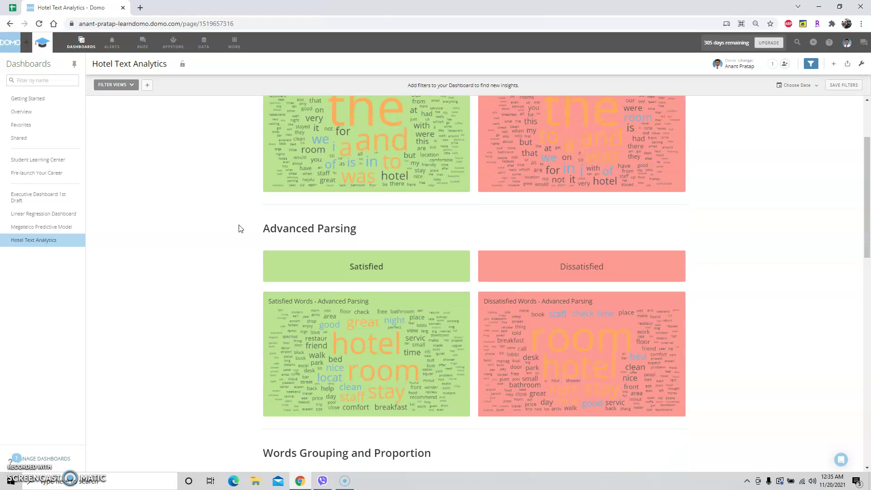
scroll(241, 228, "down", 2)
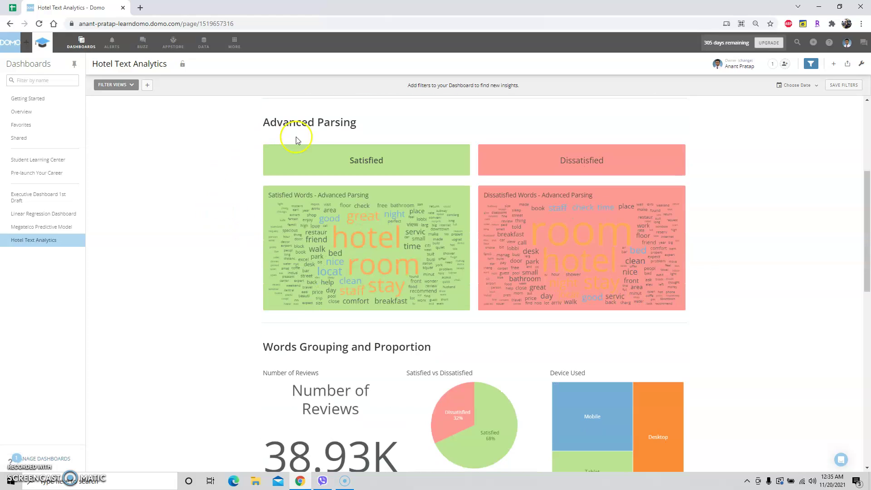
scroll(200, 198, "up", 4)
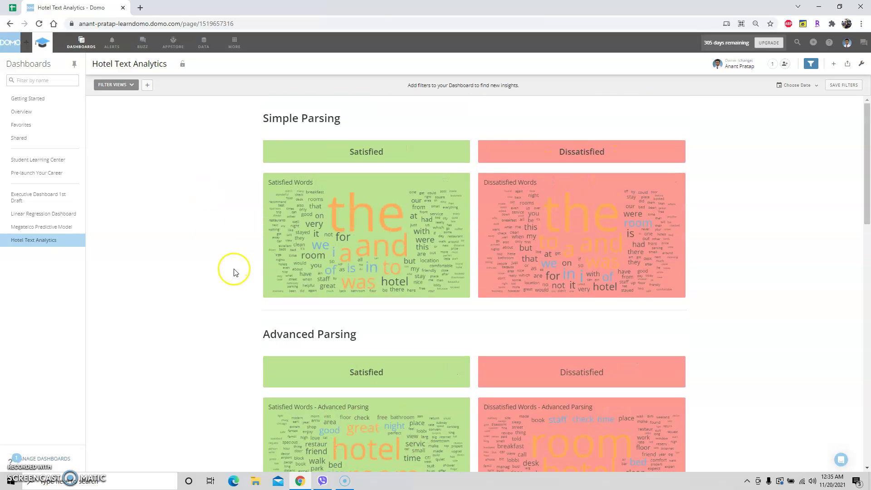
scroll(234, 272, "down", 2)
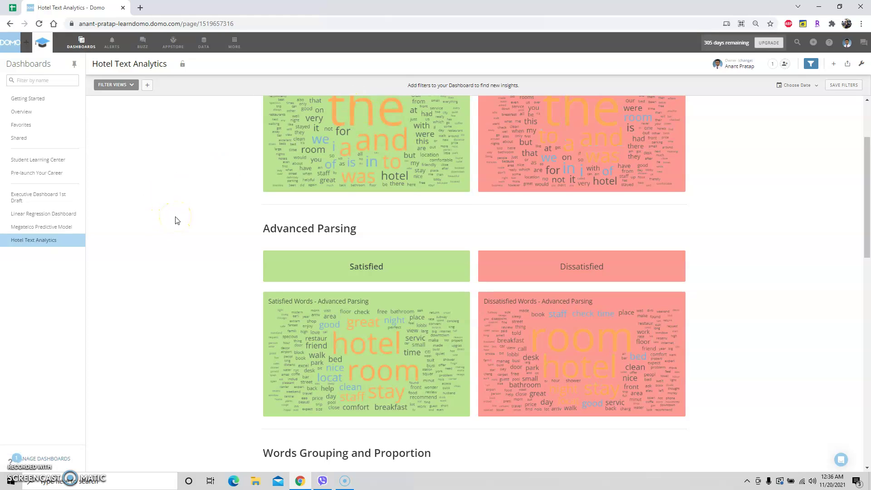
scroll(177, 220, "down", 2)
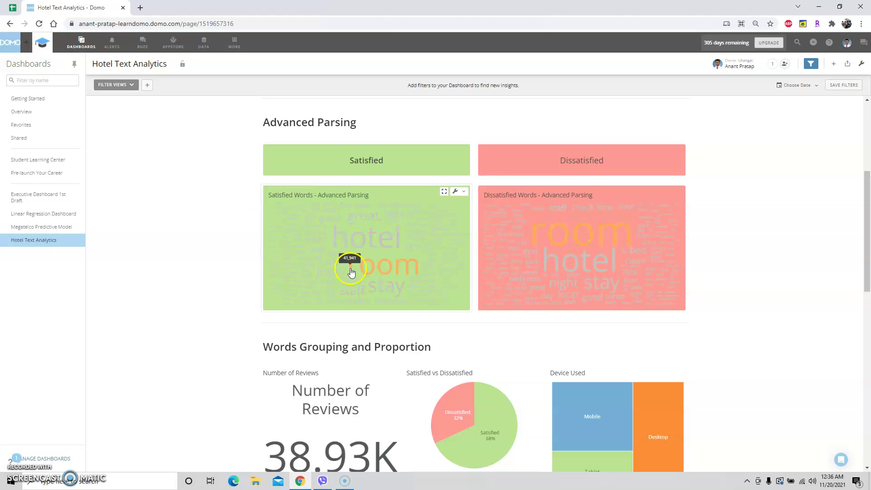
left_click(232, 278)
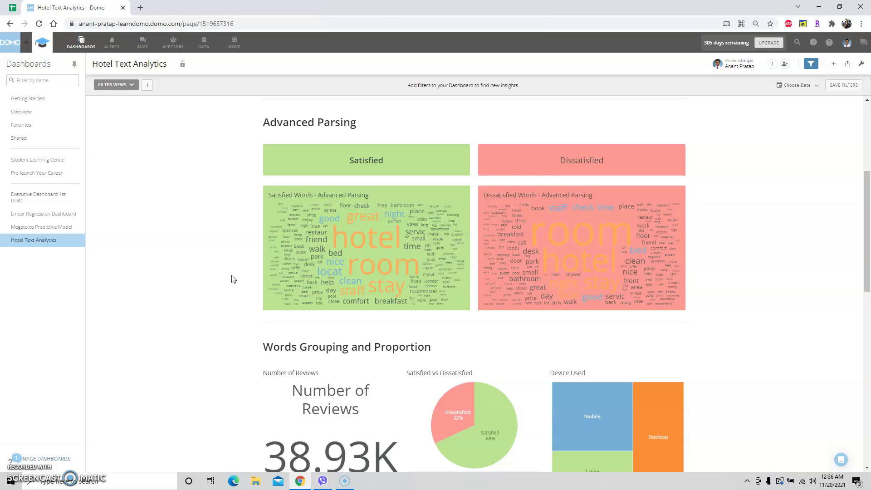
left_click(348, 238)
scroll(191, 285, "down", 3)
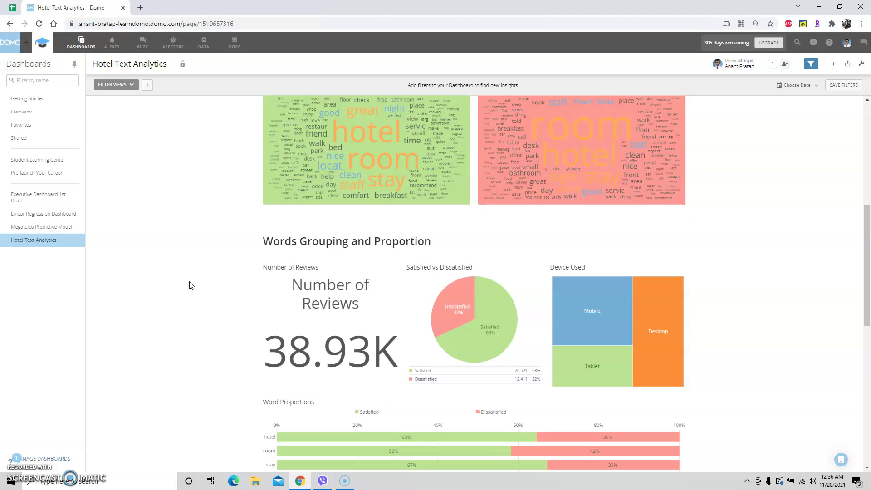
scroll(191, 285, "down", 3)
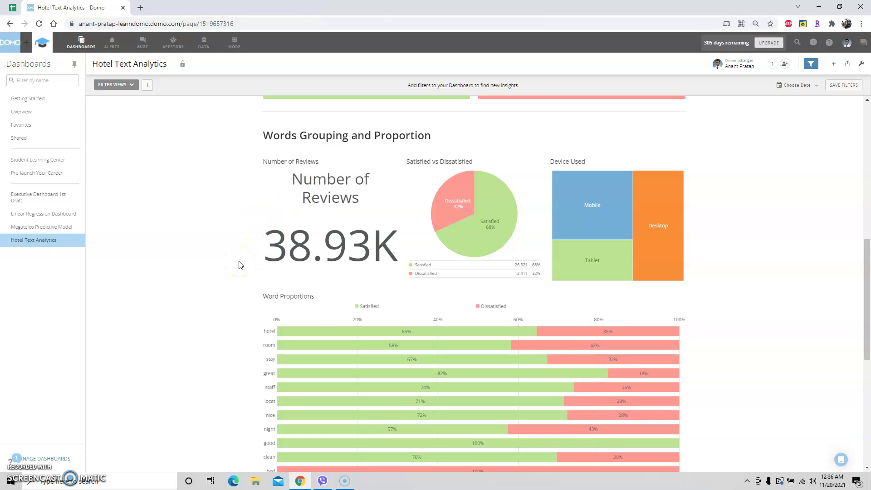
scroll(241, 265, "up", 10)
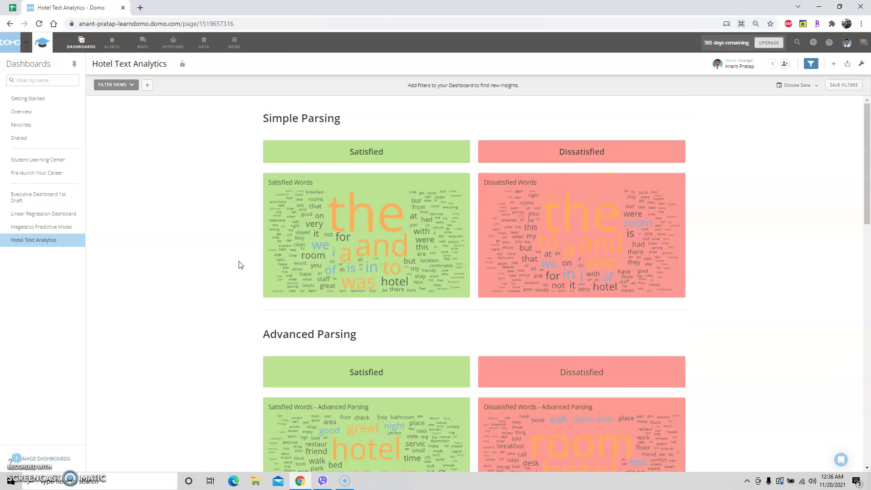
scroll(399, 288, "down", 10)
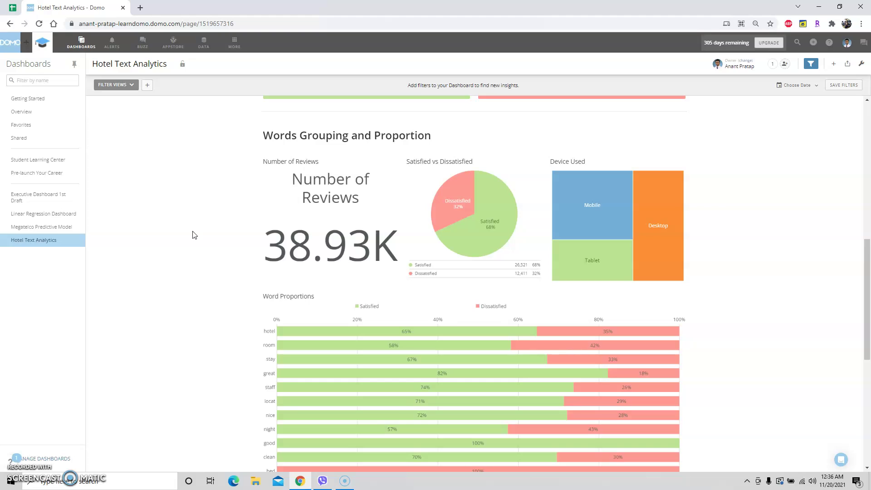
left_click(444, 210)
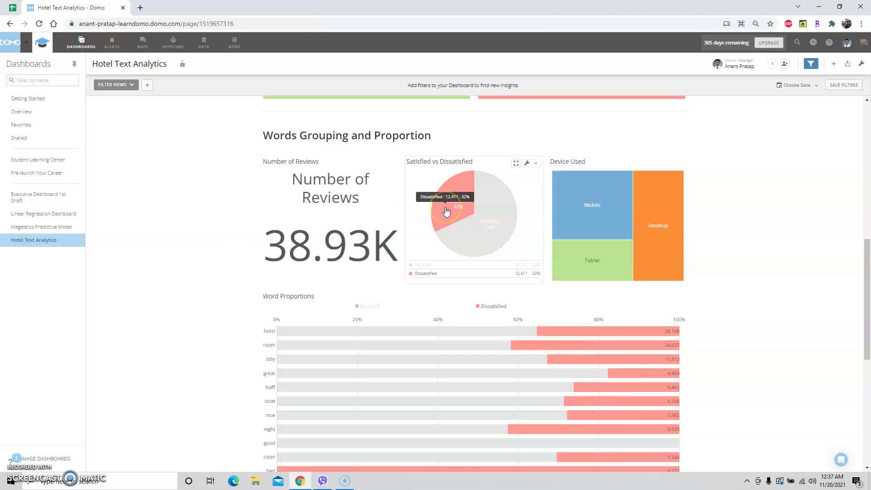
left_click(495, 249)
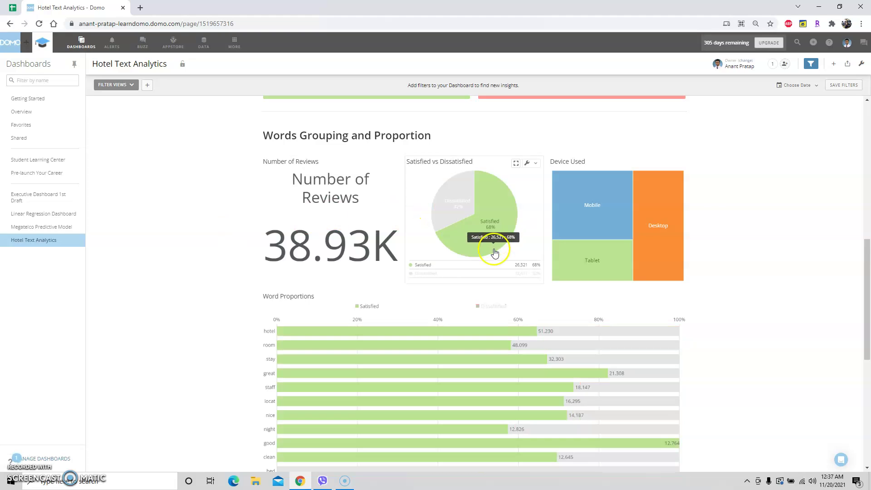
left_click(496, 261)
left_click(498, 247)
left_click(259, 247)
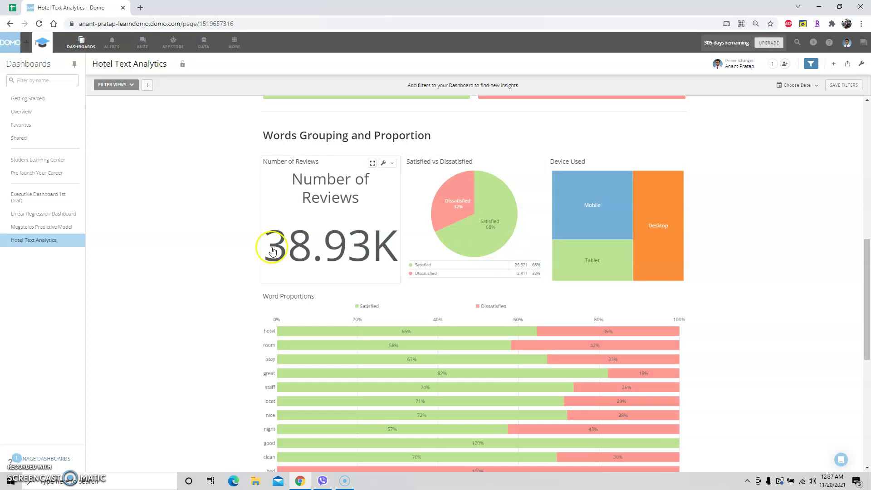
left_click(433, 227)
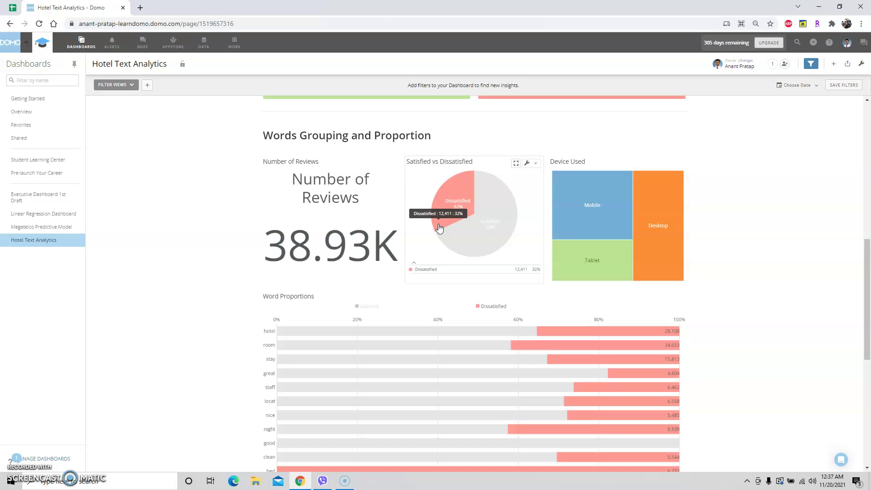
left_click(437, 261)
scroll(435, 259, "down", 2)
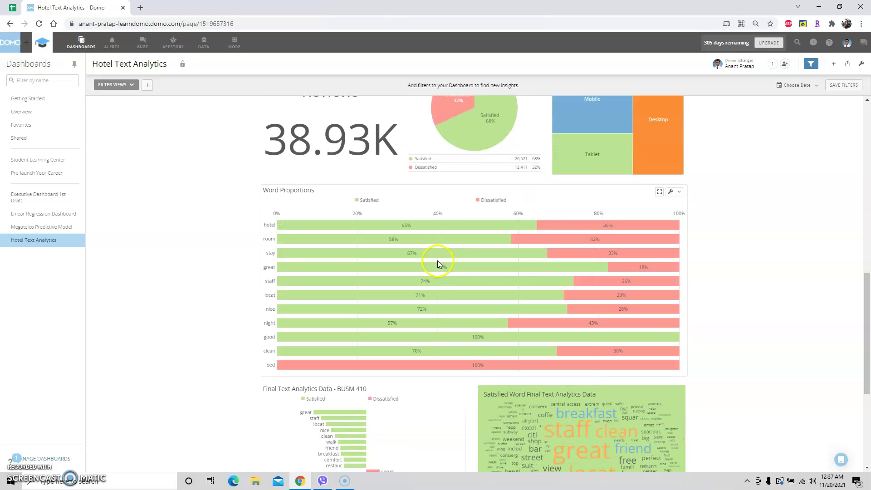
scroll(213, 208, "up", 2)
left_click(446, 200)
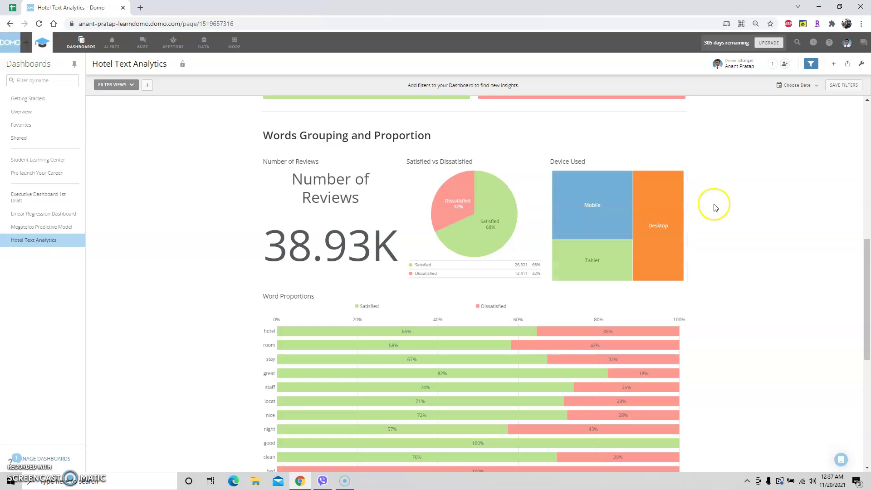
mouse_move(658, 229)
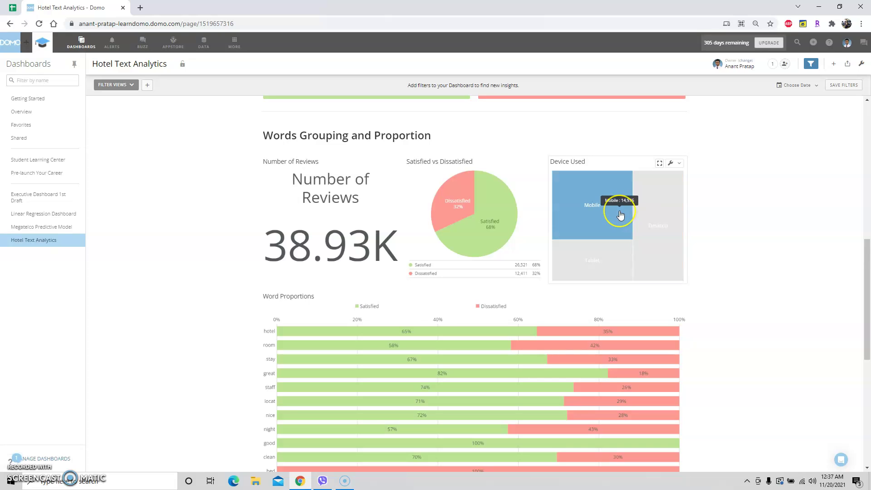
left_click(609, 273)
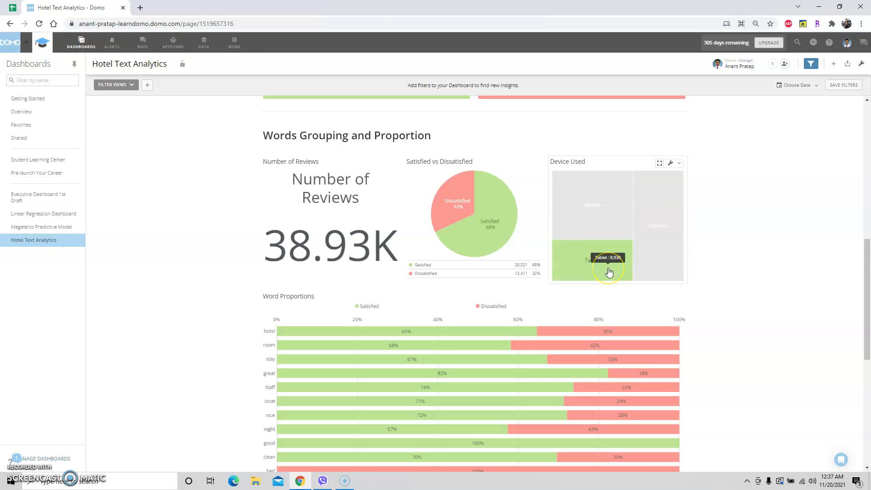
left_click(649, 238)
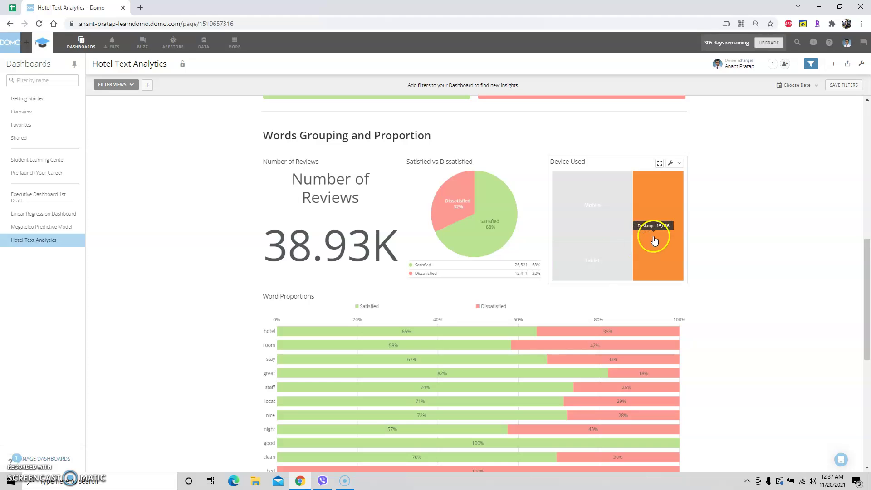
left_click(730, 278)
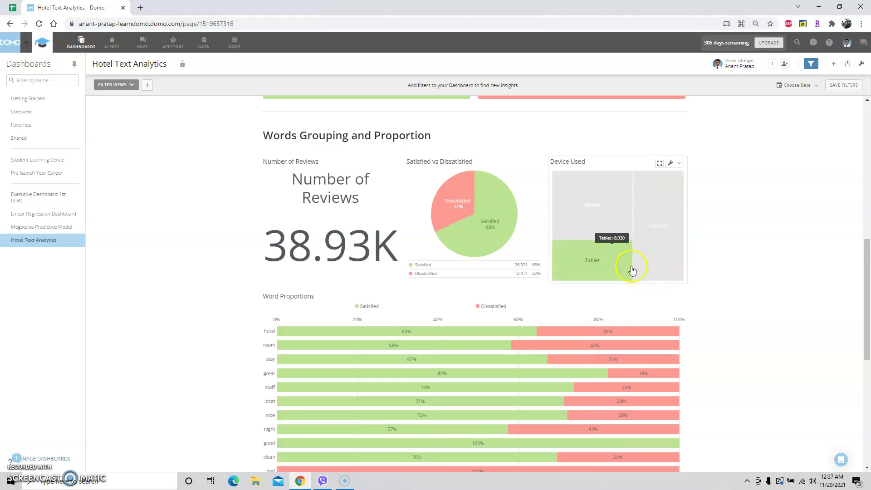
left_click(747, 308)
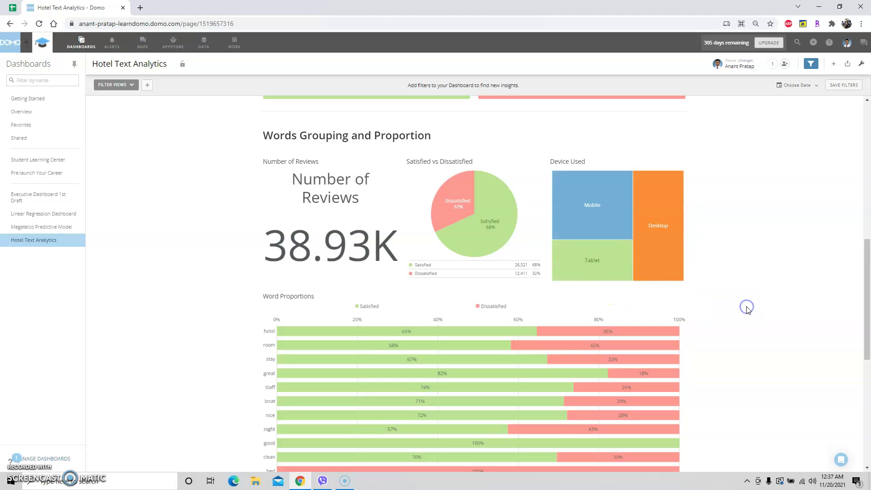
Show only the Dissatisfied series, so the bed bar reads 6,737 dissatisfied mentions.
scroll(747, 309, "down", 2)
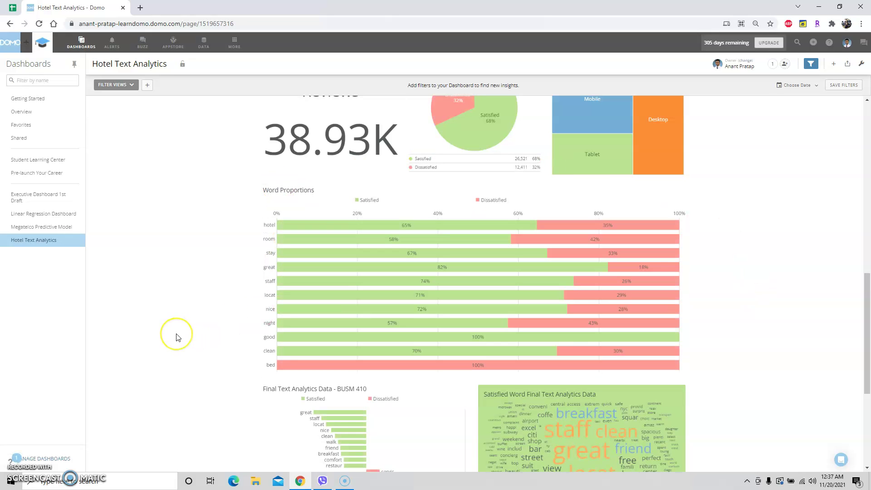
scroll(175, 336, "up", 2)
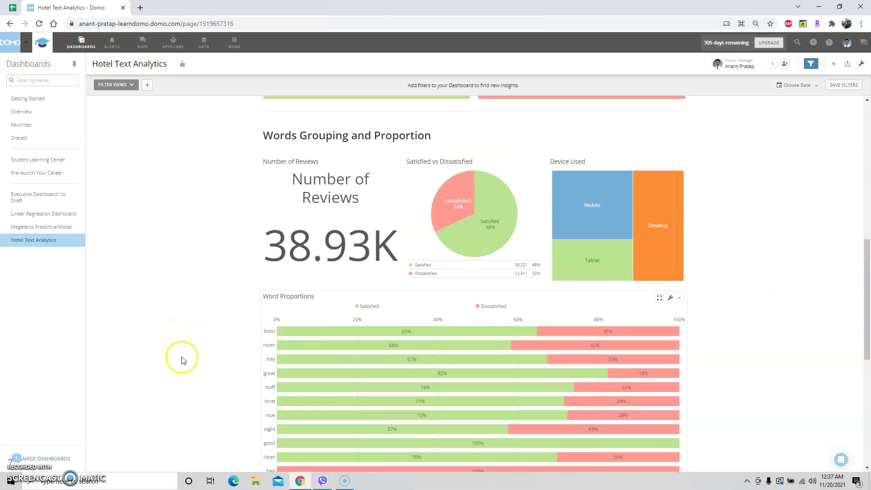
scroll(157, 355, "down", 2)
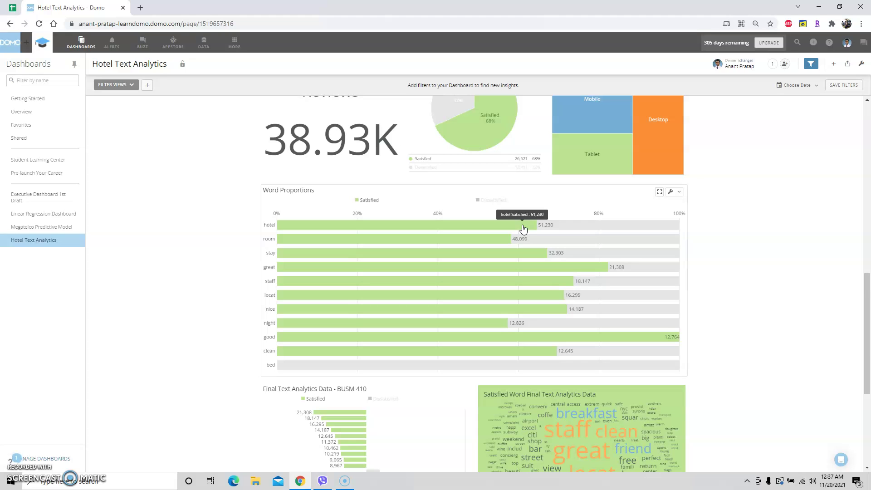
middle_click(189, 308)
scroll(189, 308, "up", 1)
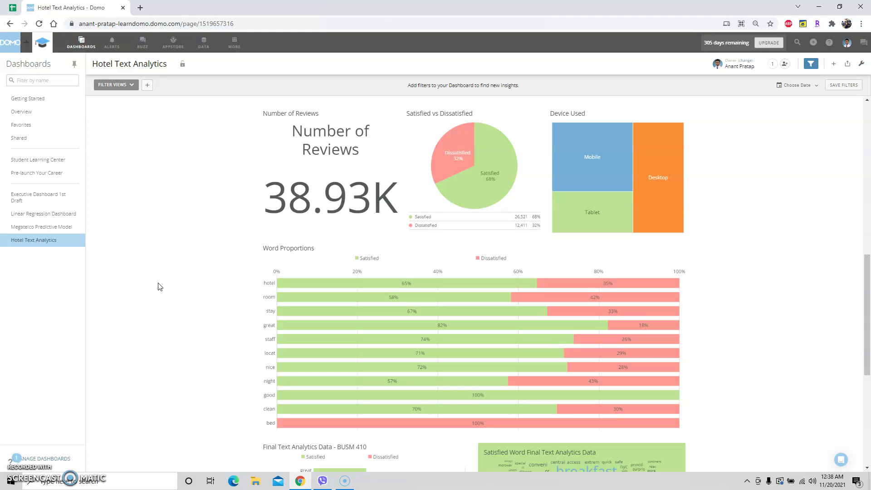
left_click(304, 420)
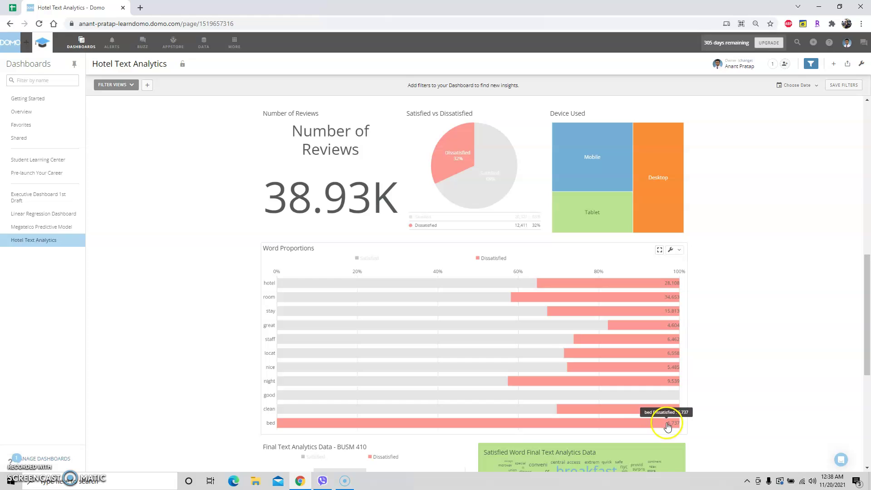
Clear the Dissatisfied-only highlight so both series show as percentages again.
mouse_move(452, 156)
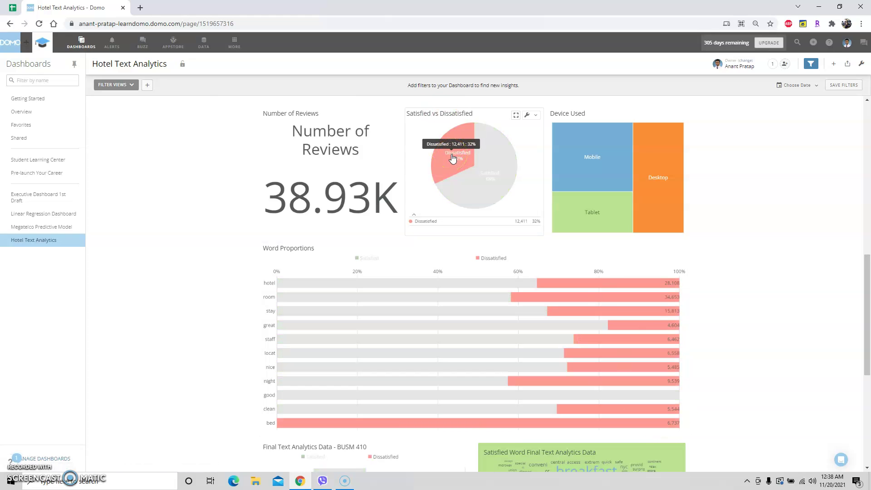
left_click(716, 313)
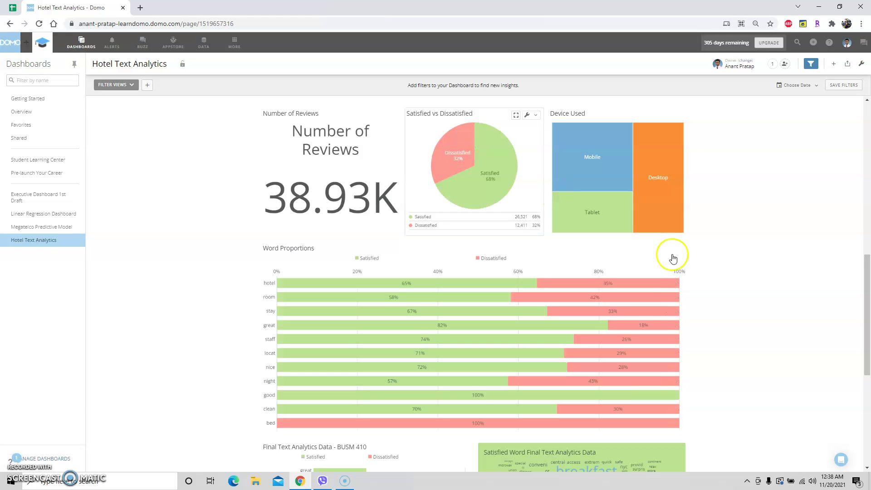
left_click(759, 383)
mouse_move(665, 383)
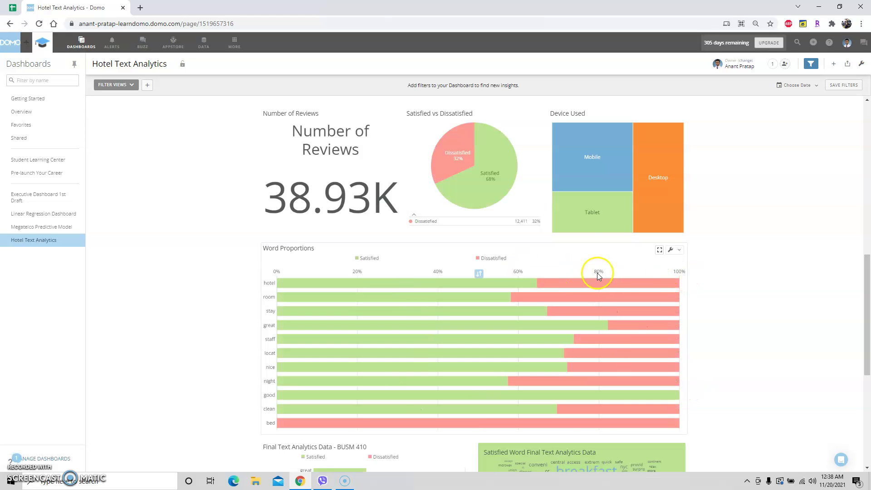
mouse_move(511, 388)
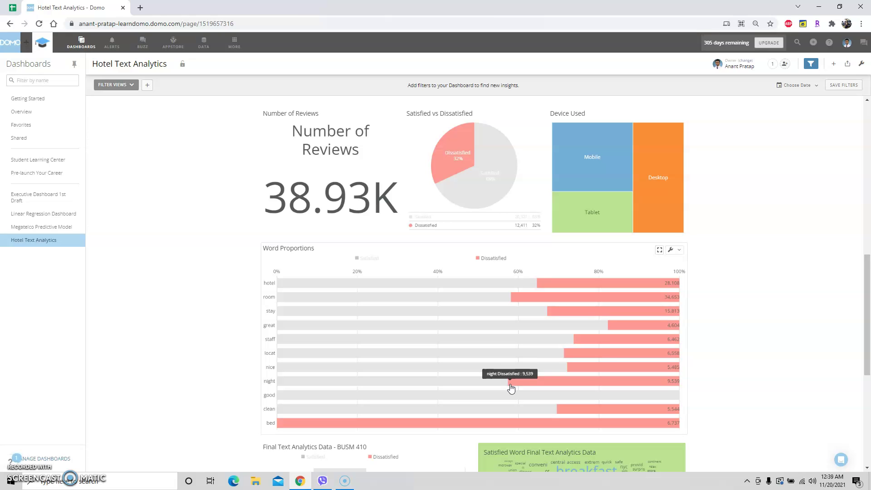
Inspect the night bar's dissatisfied count and share in the Word Proportions chart.
mouse_move(466, 155)
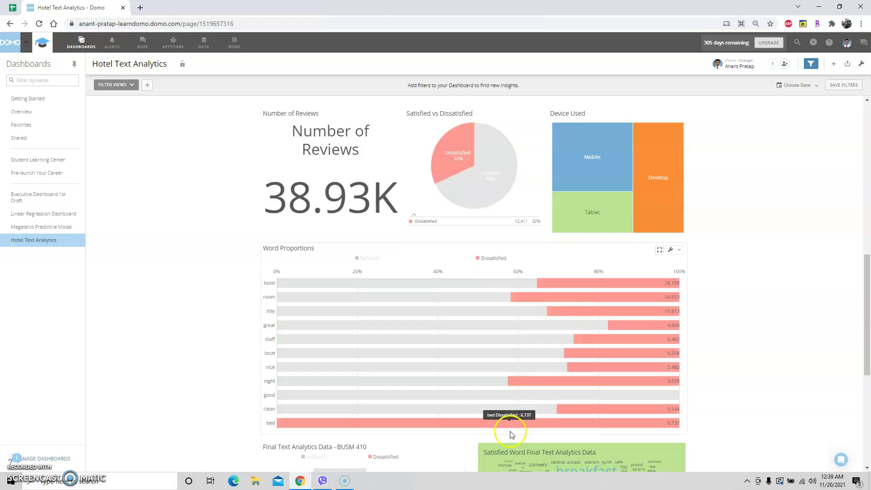
left_click(515, 381)
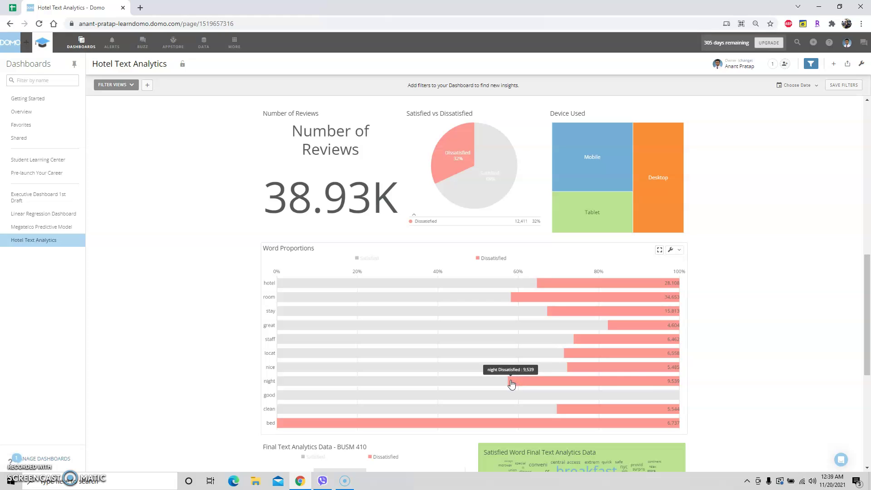
left_click(632, 381)
left_click(687, 376)
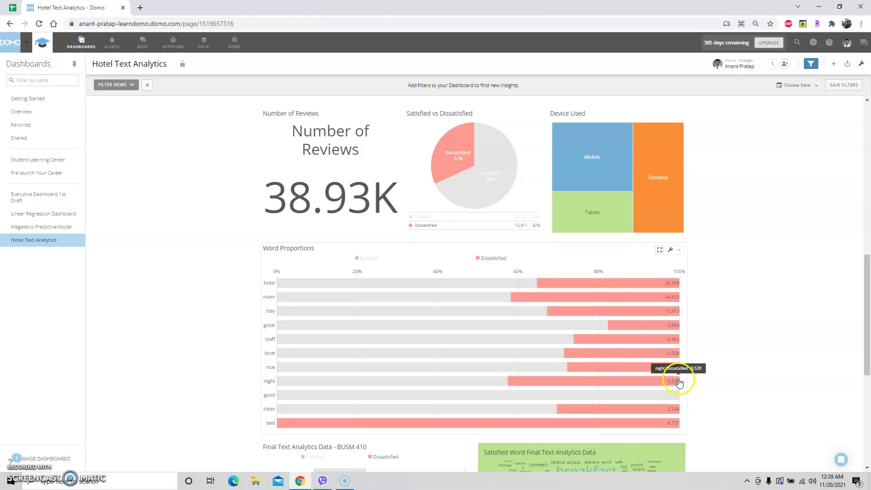
left_click(679, 383)
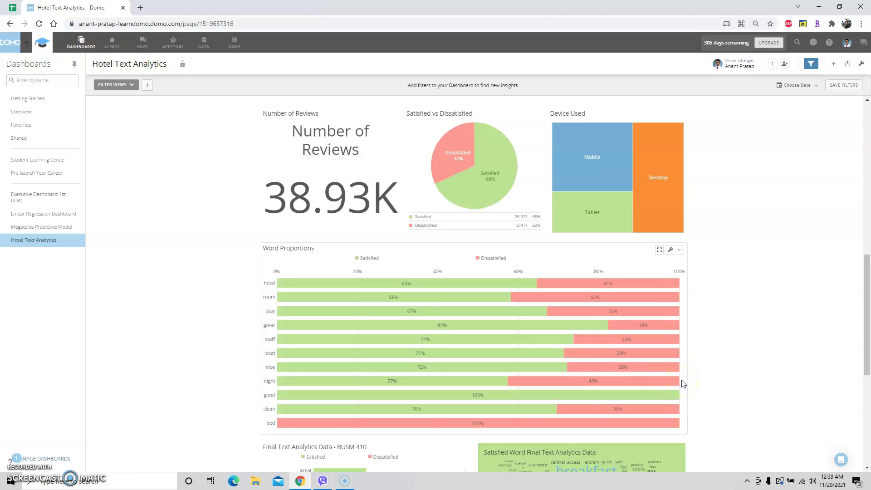
mouse_move(679, 297)
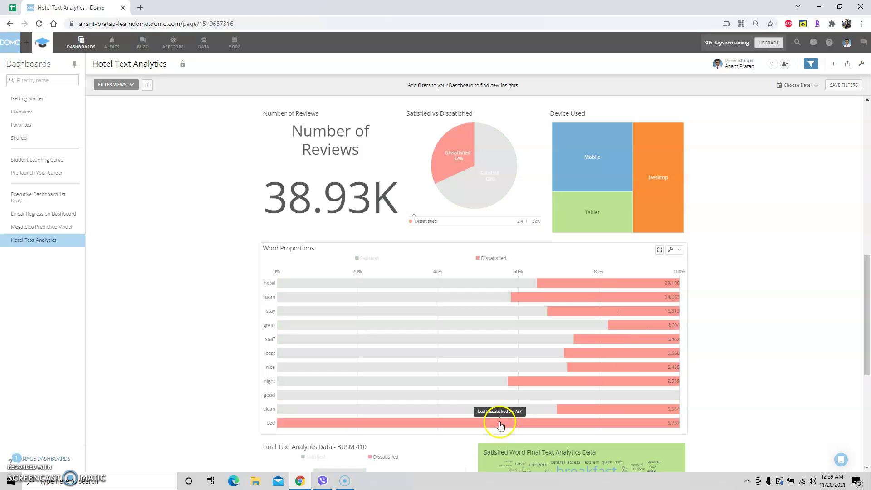
left_click(516, 381)
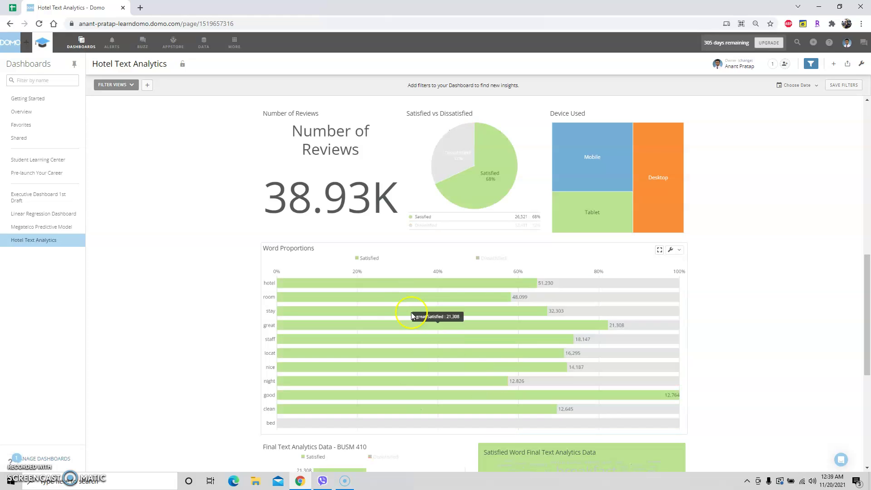
left_click(491, 287)
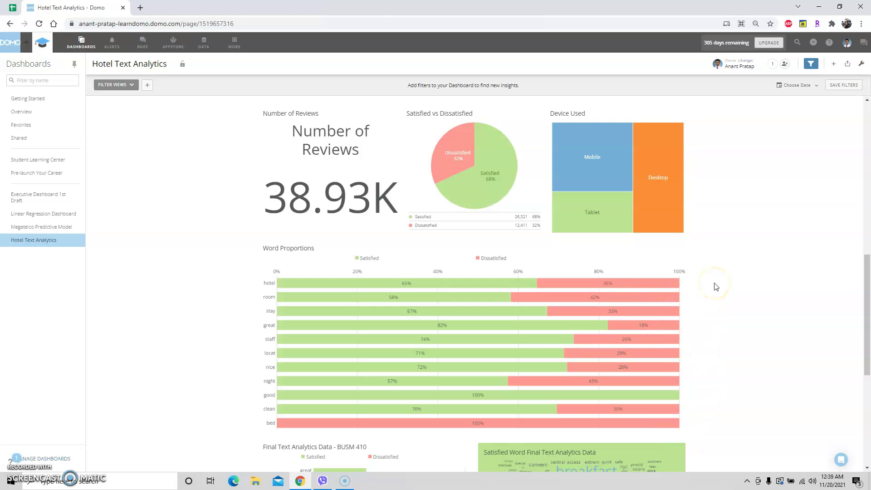
Scroll to the Final Text Analytics - BUSM 410 chart and show only the Dissatisfied series.
scroll(716, 286, "down", 6)
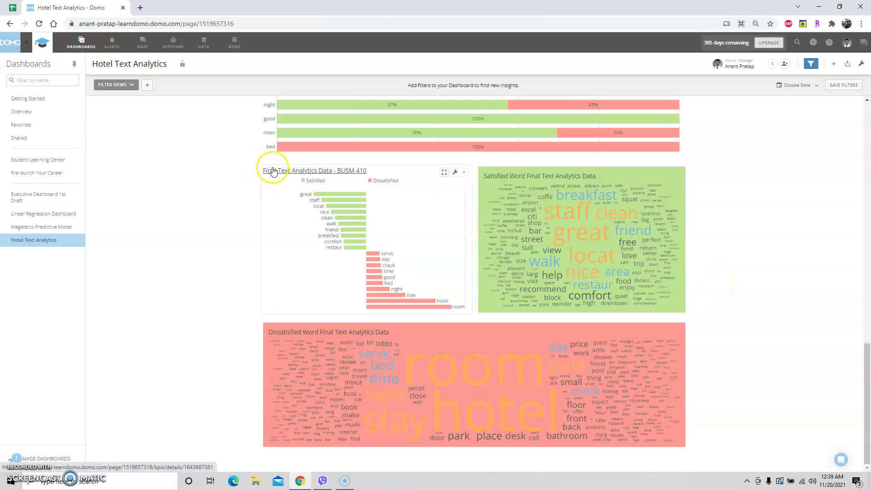
scroll(239, 218, "up", 7)
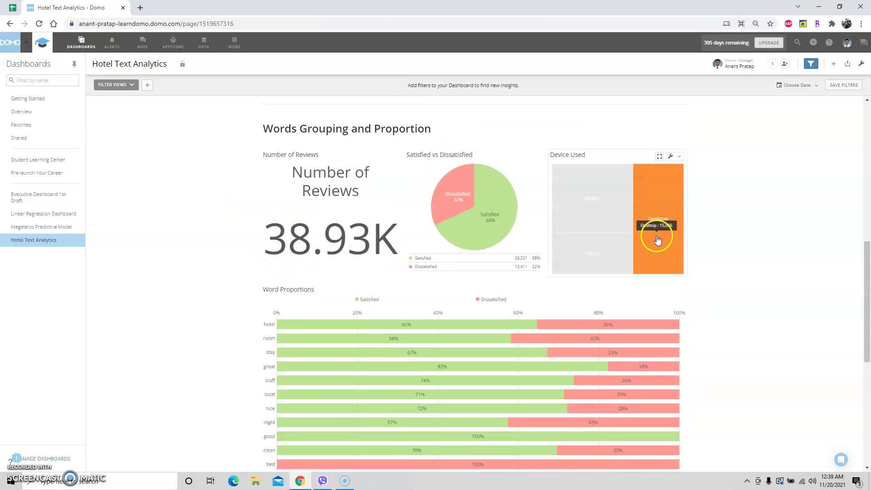
scroll(461, 263, "up", 5)
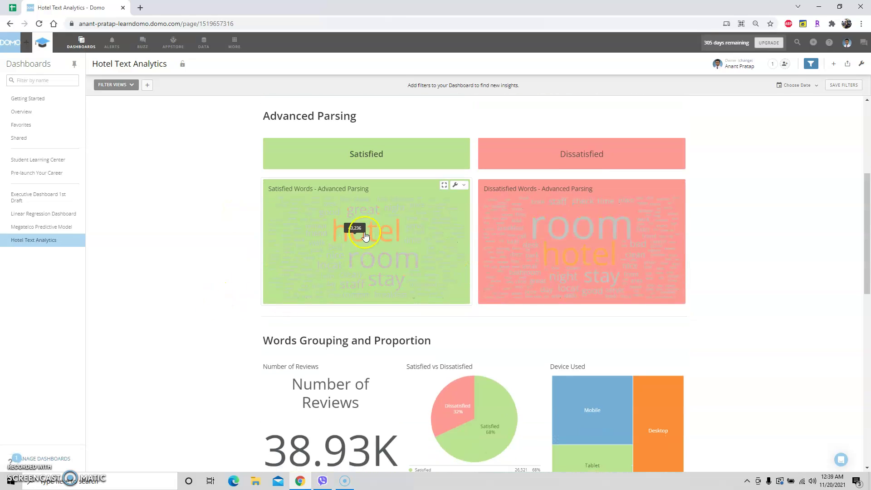
mouse_move(563, 265)
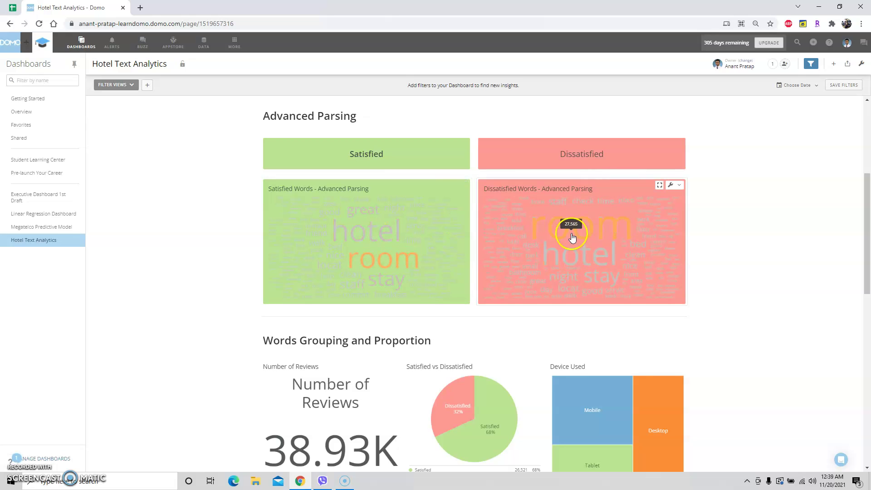
scroll(229, 295, "down", 10)
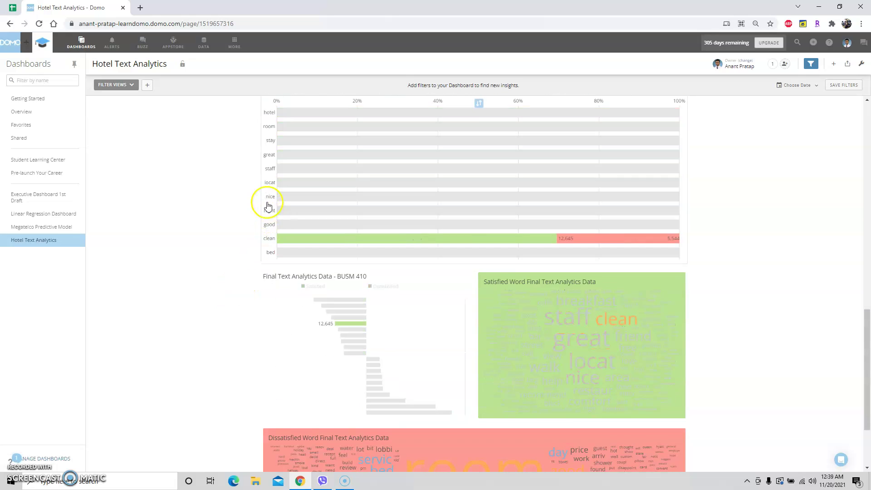
scroll(265, 205, "up", 2)
scroll(240, 256, "down", 5)
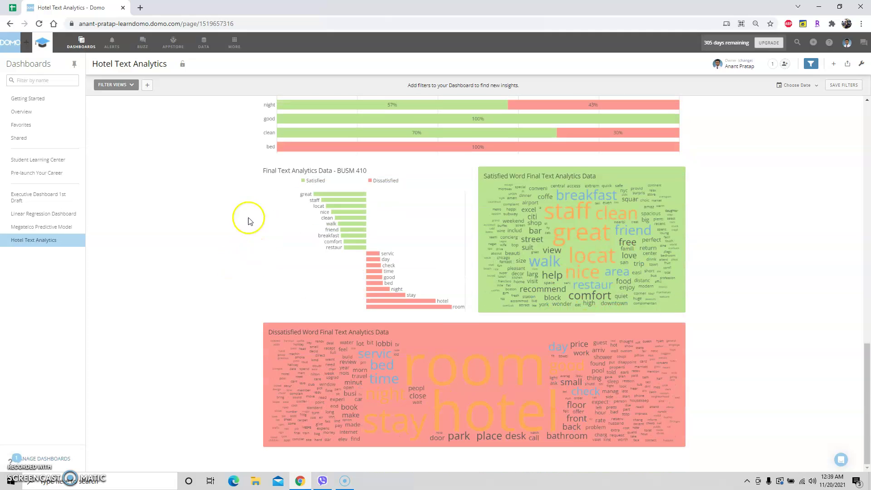
mouse_move(293, 207)
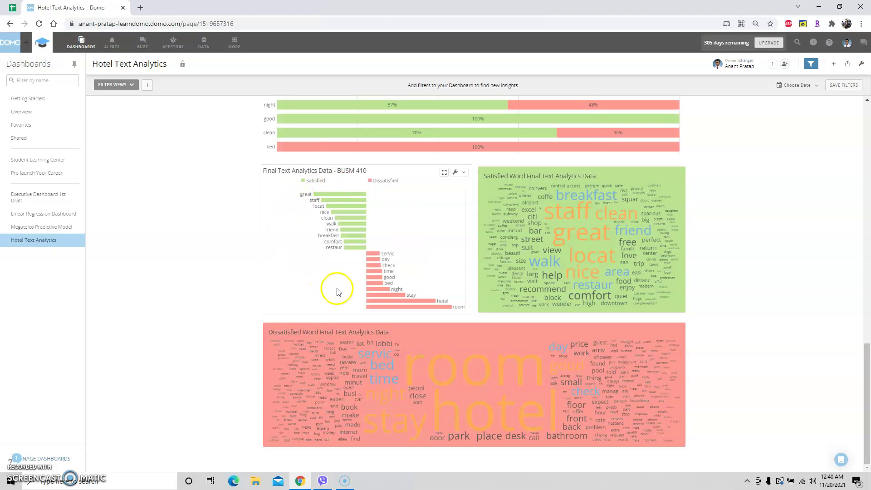
mouse_move(306, 185)
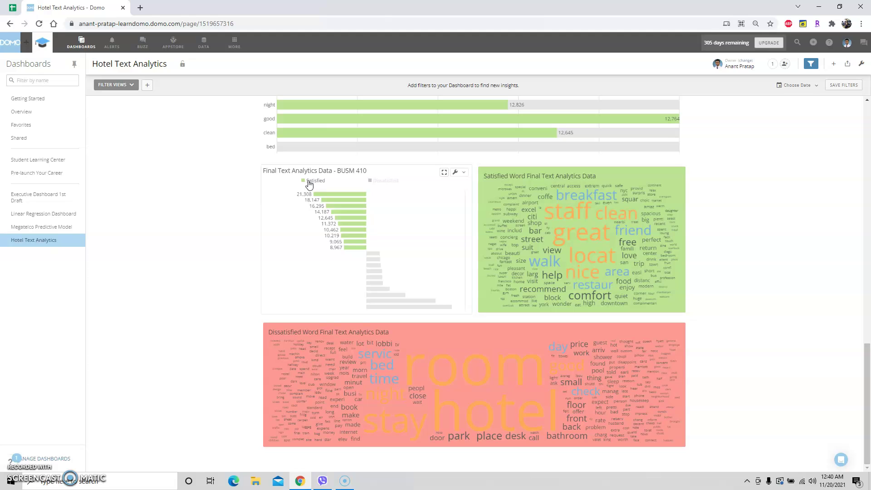
left_click(381, 181)
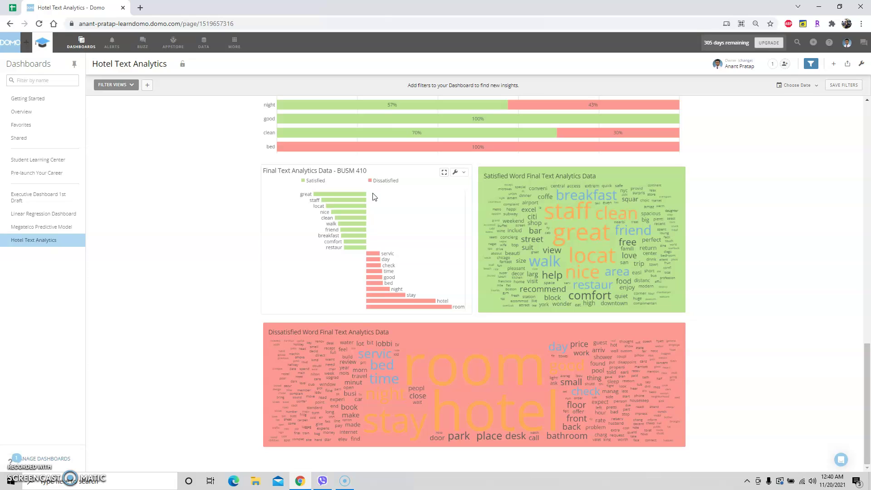
Restore the Satisfied series, inspect the great and restaur bars, then clear the highlight.
left_click(307, 182)
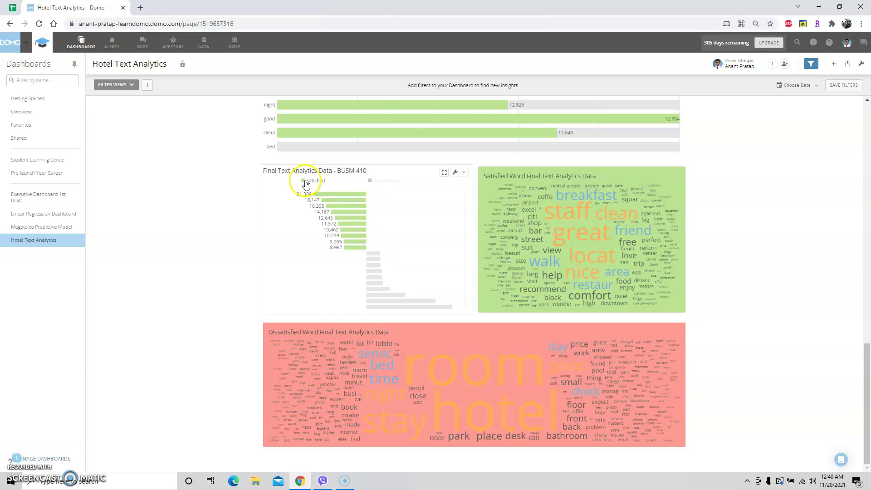
left_click(306, 182)
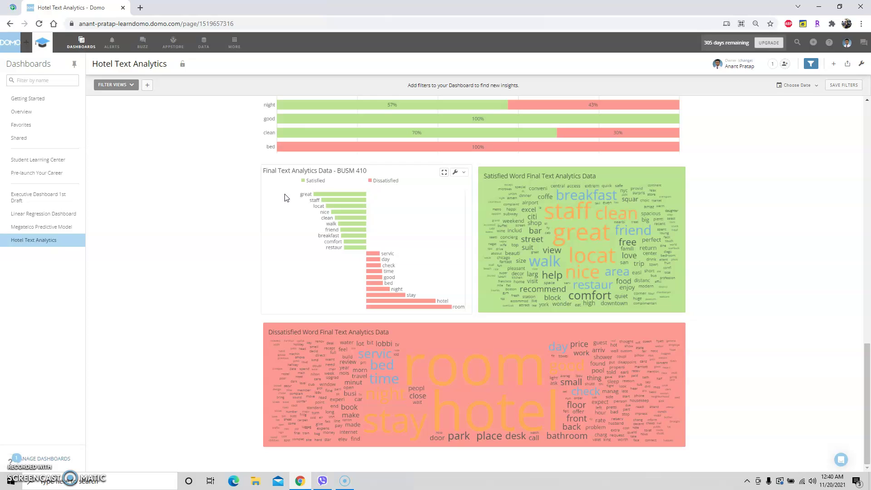
left_click(287, 197)
left_click(315, 207)
left_click(346, 249)
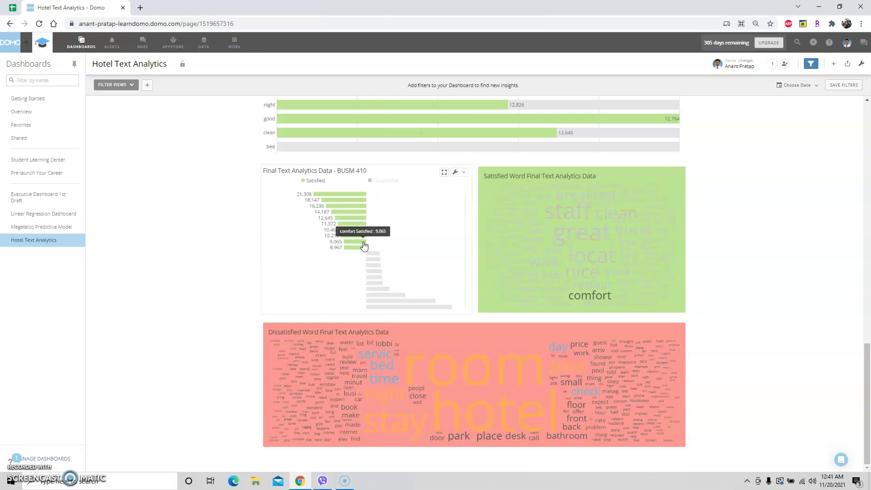
left_click(358, 303)
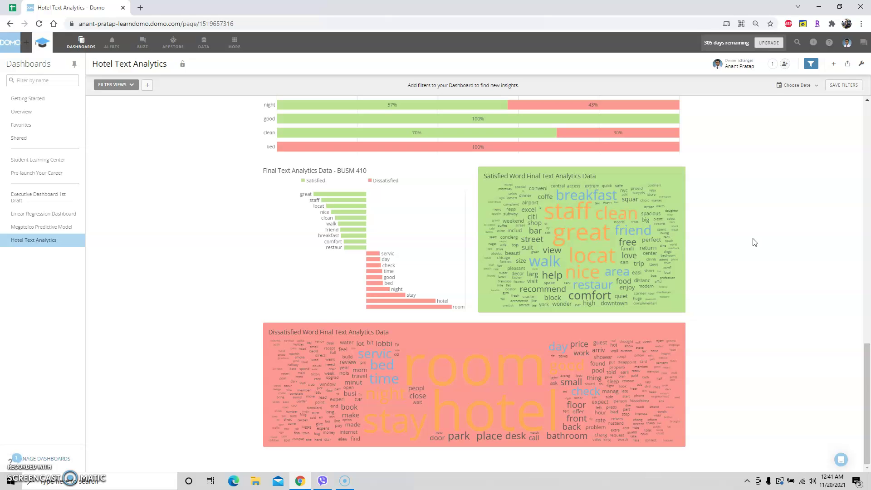
Scroll to the Word Proportions bars: night 57%/43% and clean 70%/30% satisfied versus dissatisfied.
scroll(754, 241, "up", 15)
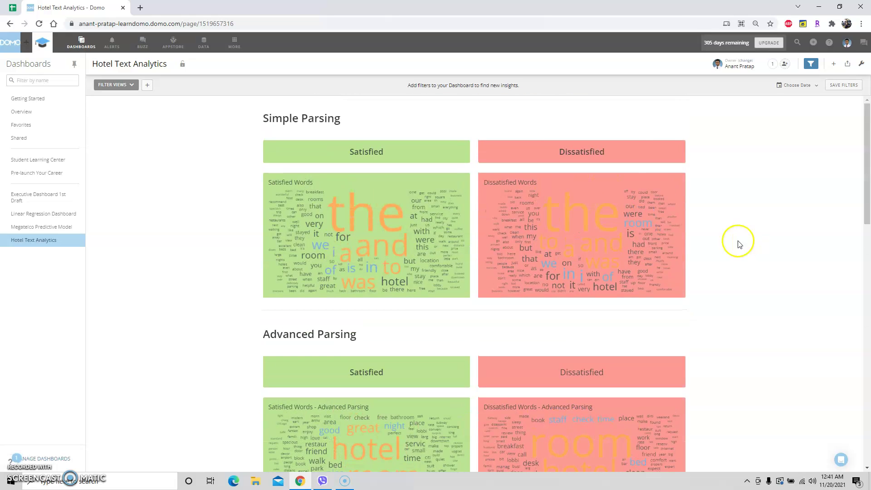
scroll(399, 245, "down", 5)
scroll(395, 262, "down", 13)
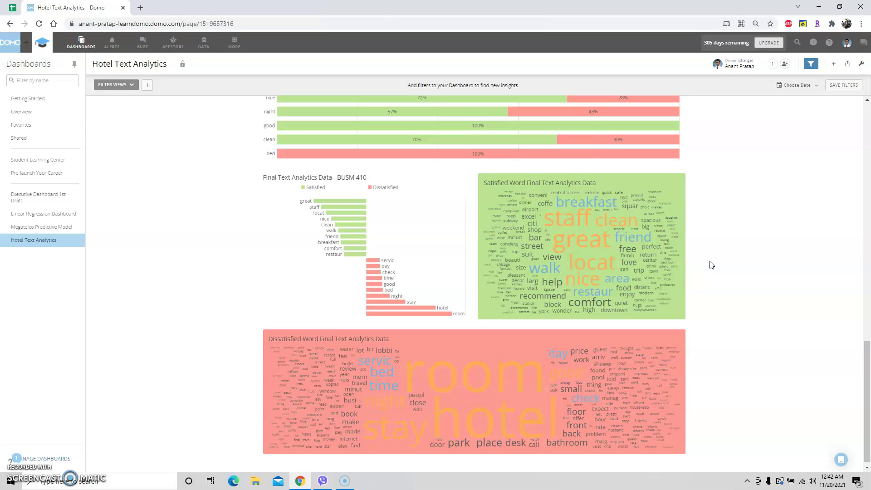
mouse_move(629, 238)
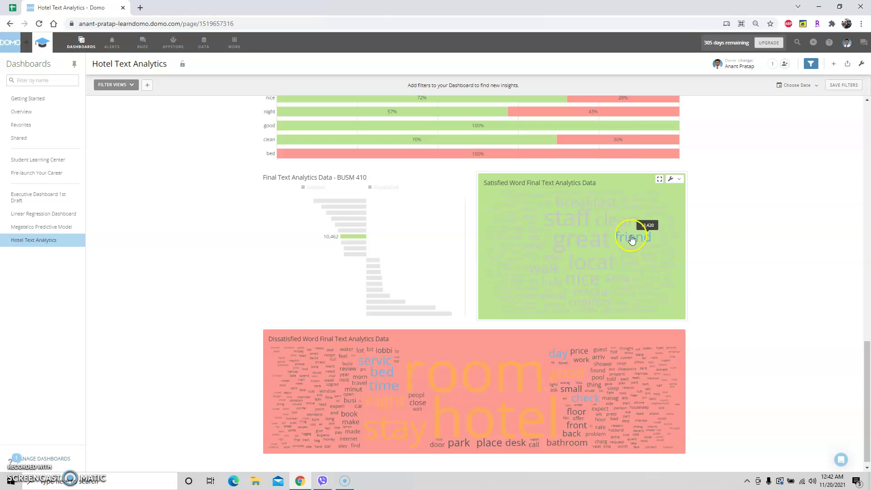
left_click(637, 230)
mouse_move(606, 239)
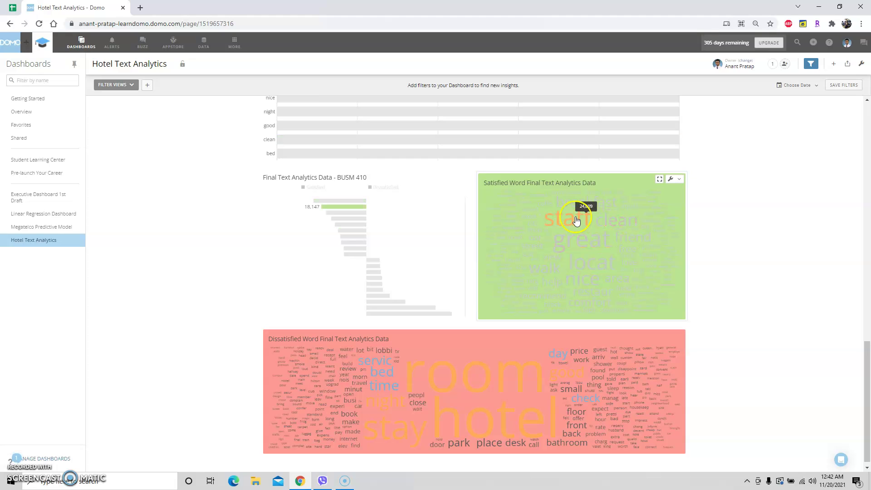
left_click(563, 222)
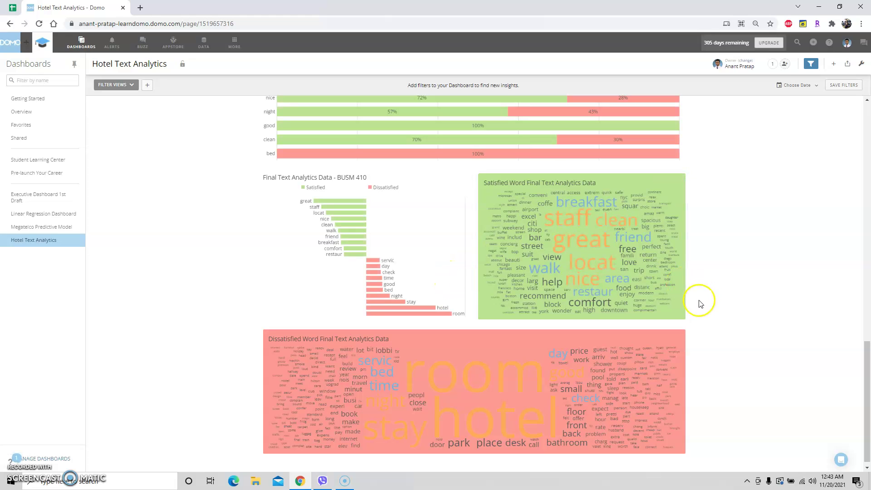
scroll(698, 321, "down", 1)
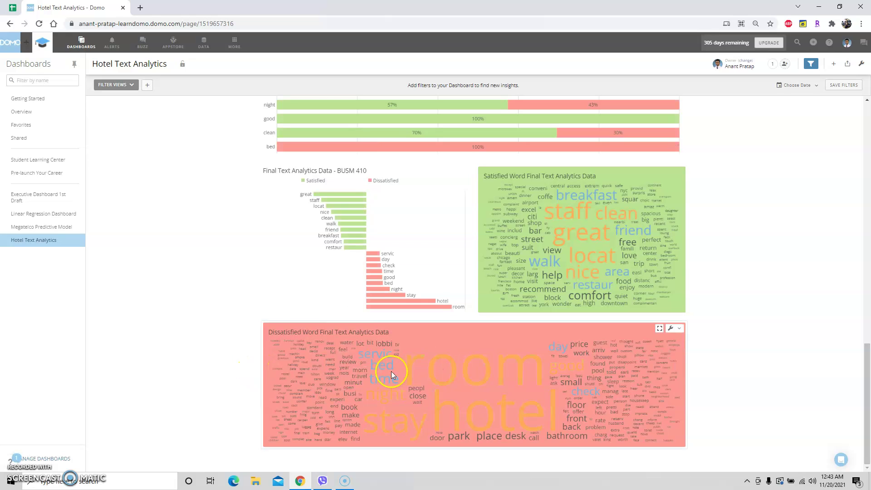
left_click(473, 388)
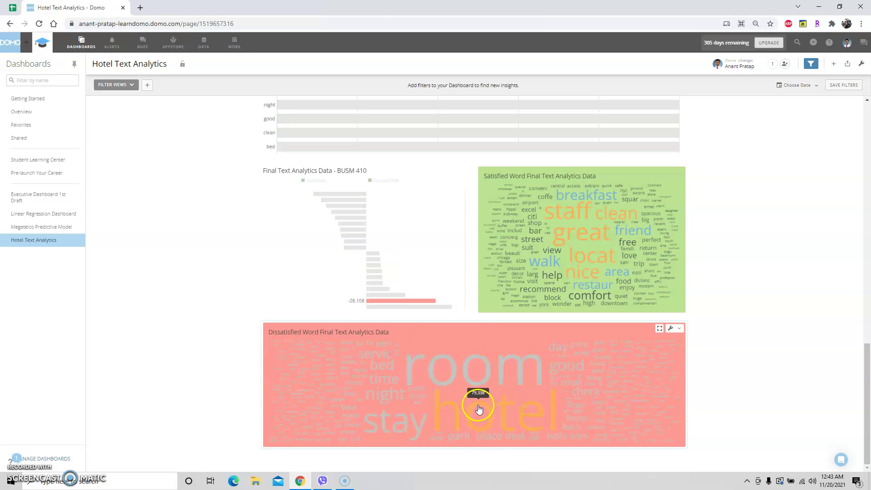
left_click(485, 364)
left_click(219, 424)
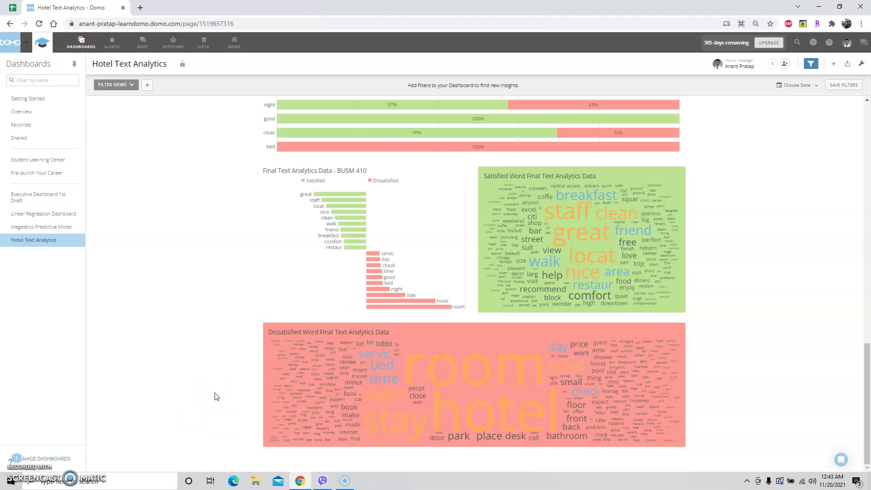
left_click(450, 369)
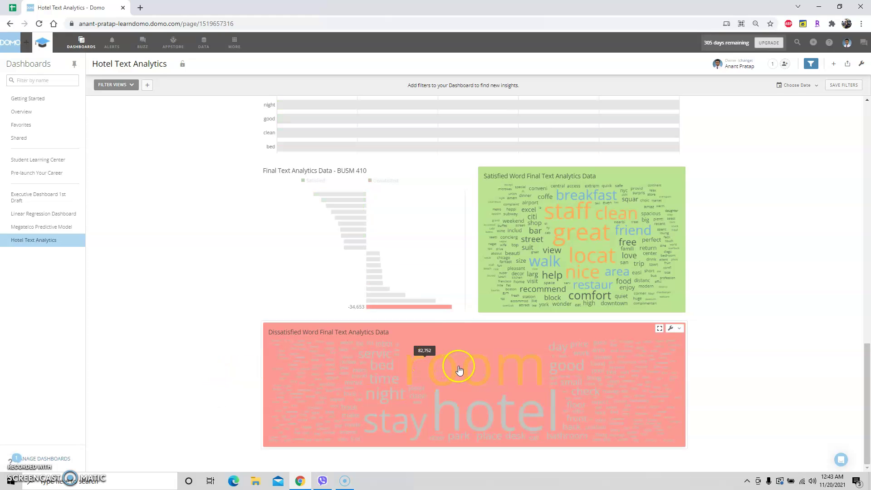
left_click(452, 358)
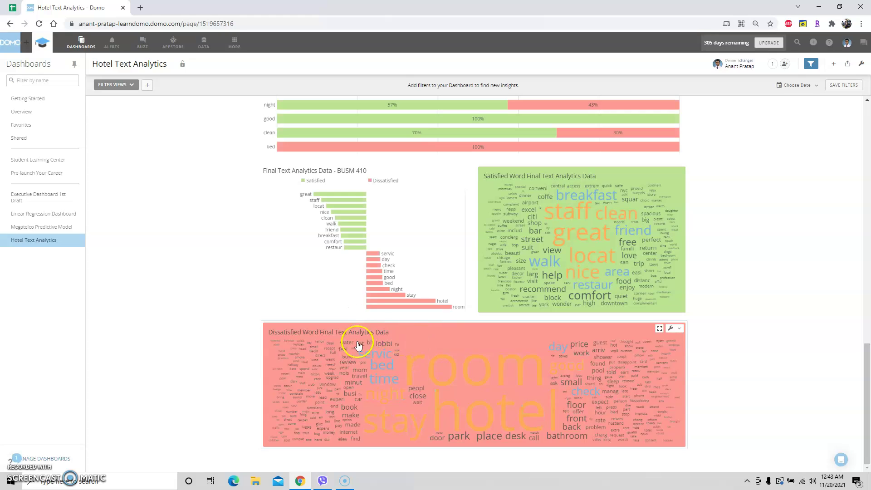
left_click(368, 354)
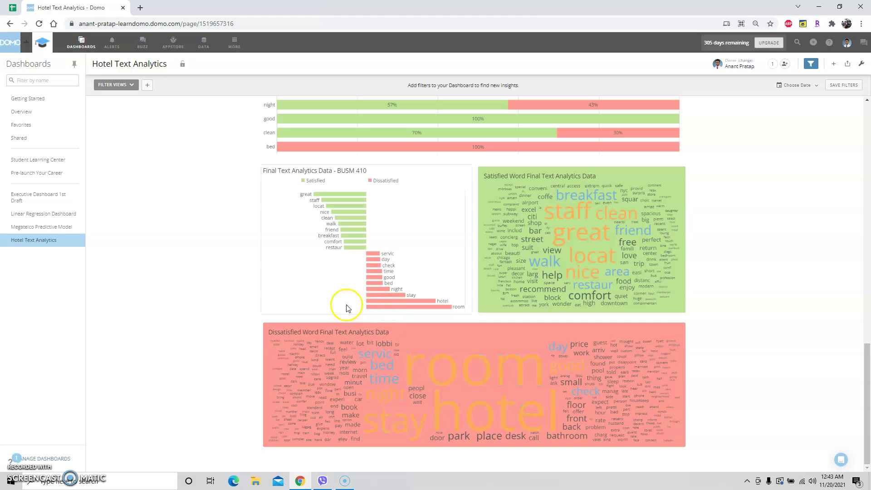
left_click(376, 360)
left_click(379, 359)
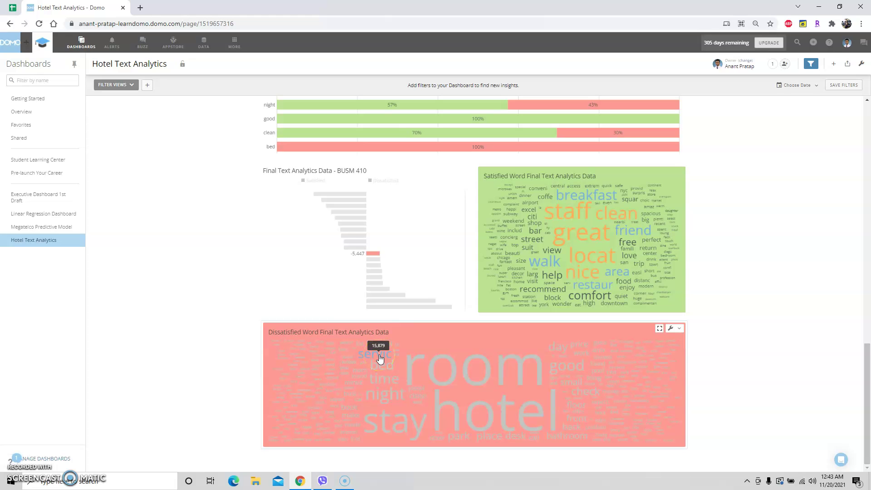
left_click(379, 359)
left_click(379, 352)
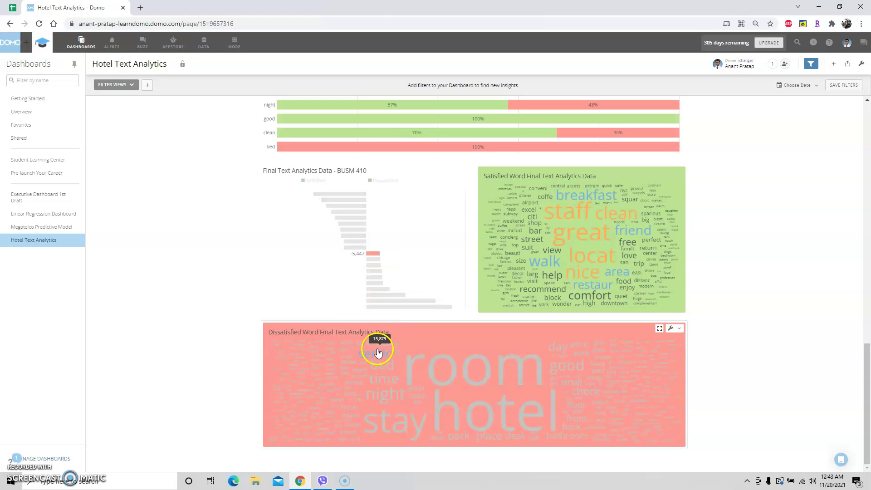
left_click(594, 335)
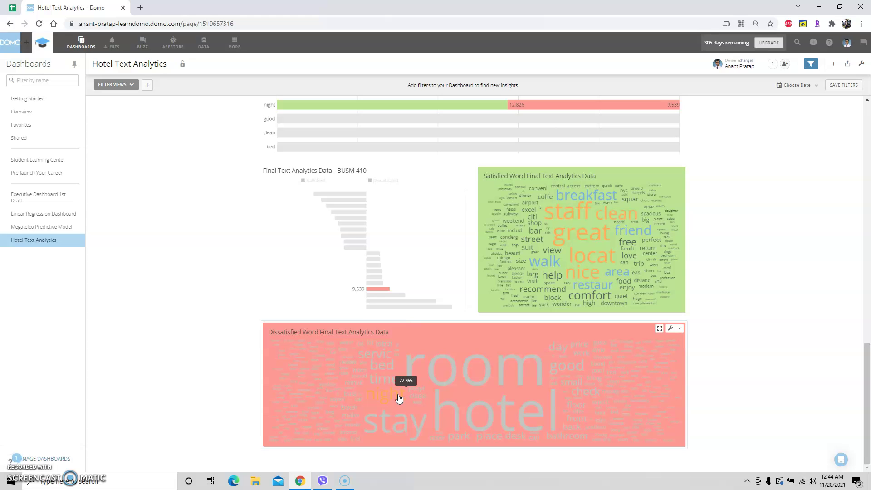
left_click(394, 423)
left_click(392, 435)
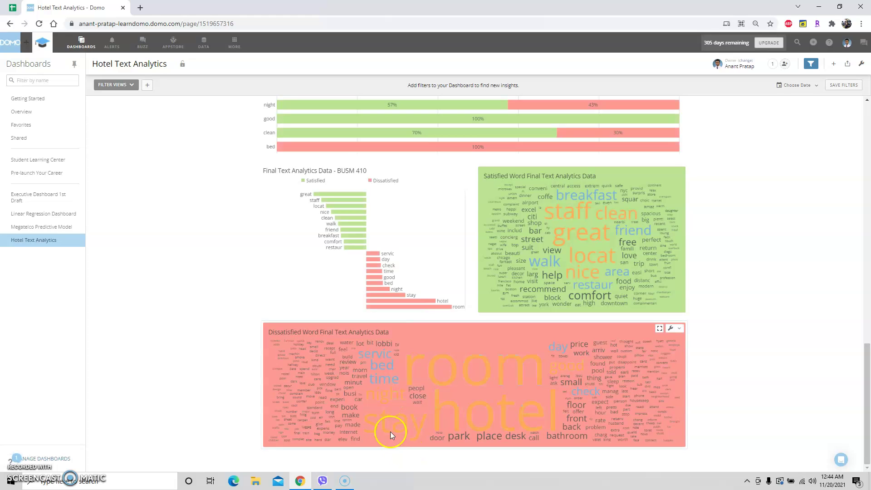
left_click(382, 399)
left_click(383, 402)
left_click(587, 393)
left_click(587, 393)
left_click(591, 394)
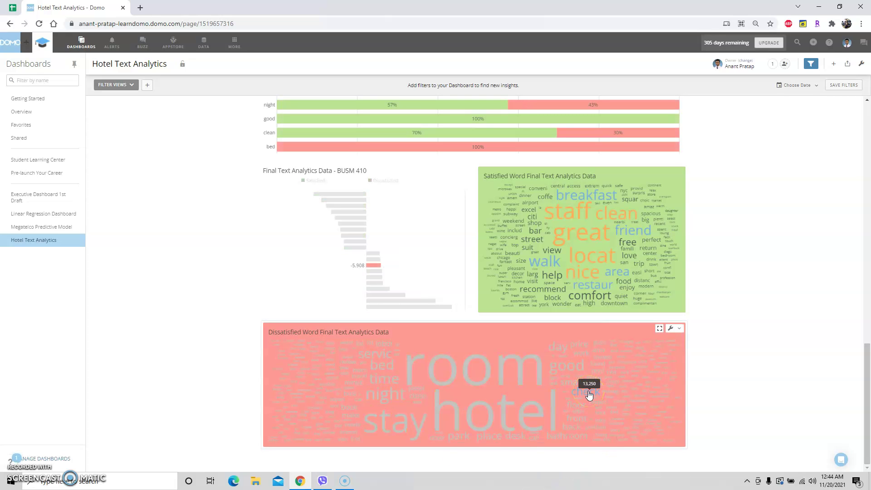
left_click(593, 394)
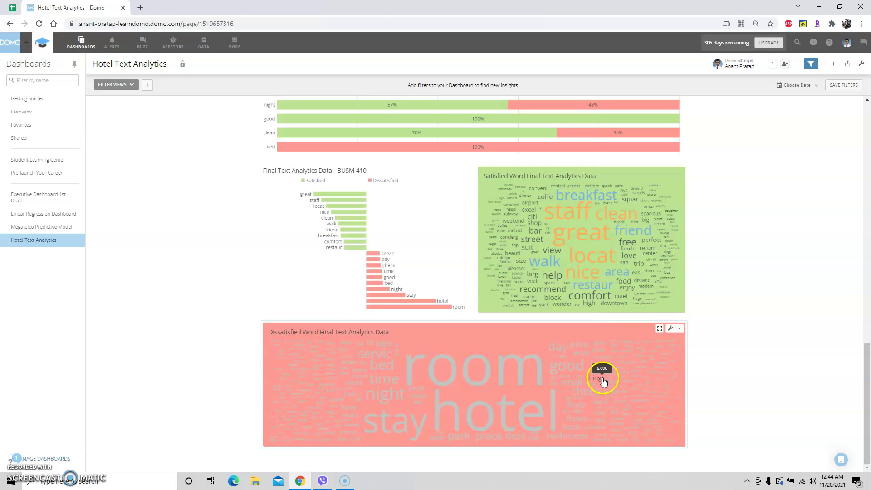
left_click(597, 391)
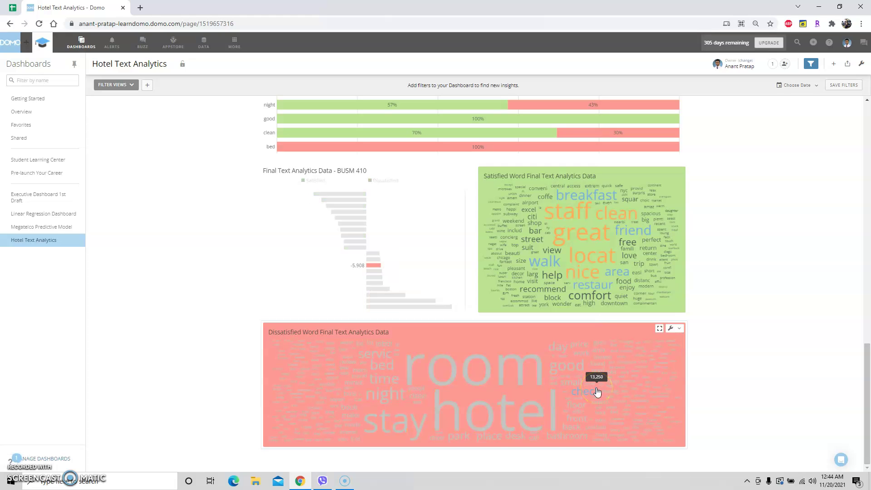
left_click(596, 392)
left_click(596, 392)
left_click(568, 371)
left_click(569, 371)
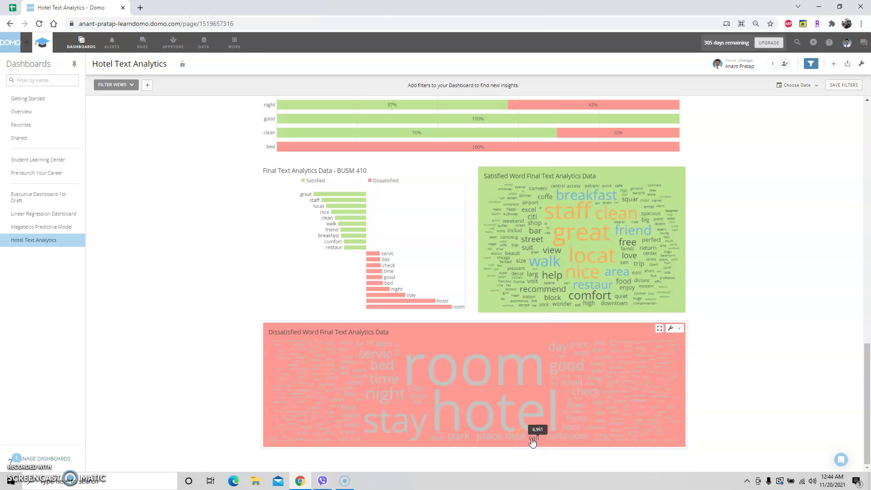
left_click(494, 438)
left_click(463, 438)
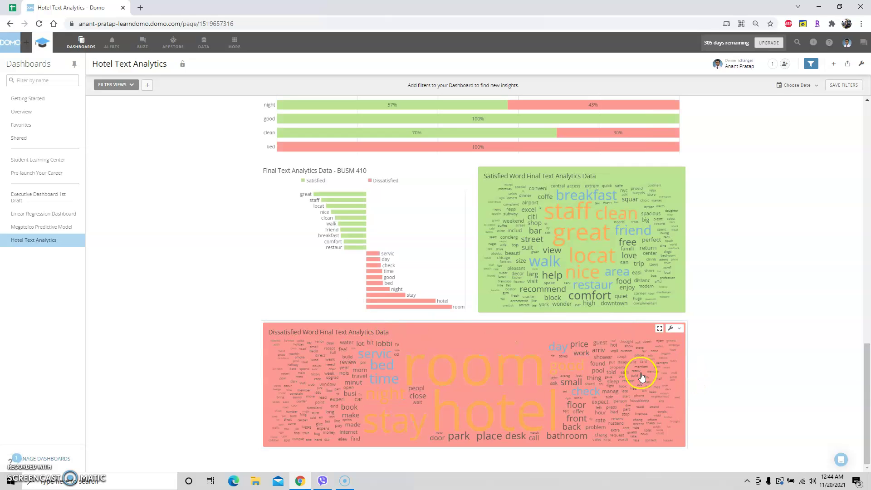
mouse_move(614, 376)
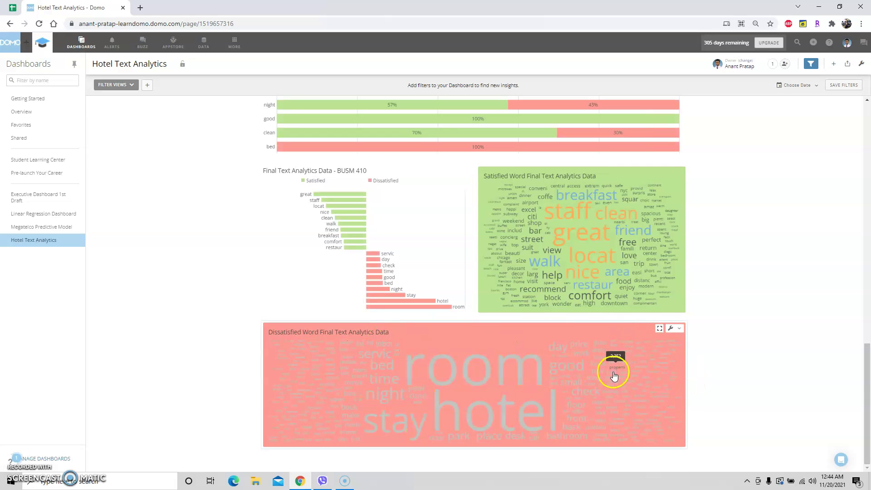
left_click(385, 354)
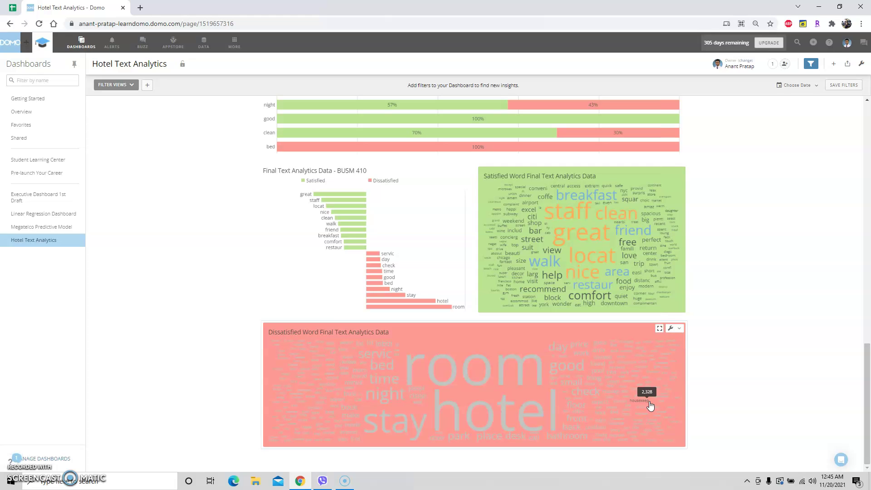
left_click(589, 330)
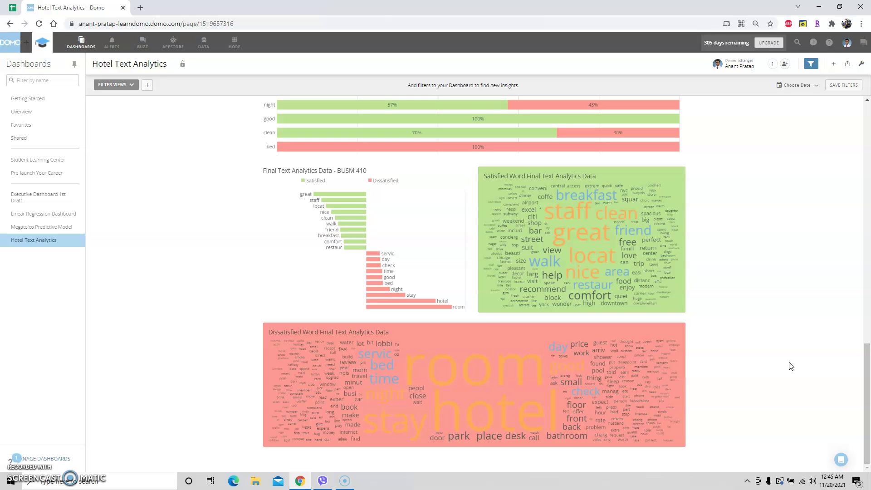
scroll(790, 366, "up", 15)
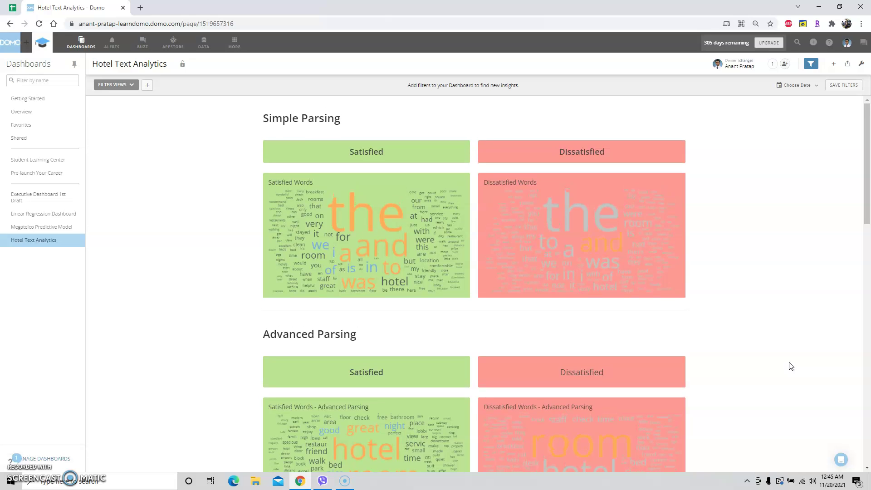
left_click(870, 171)
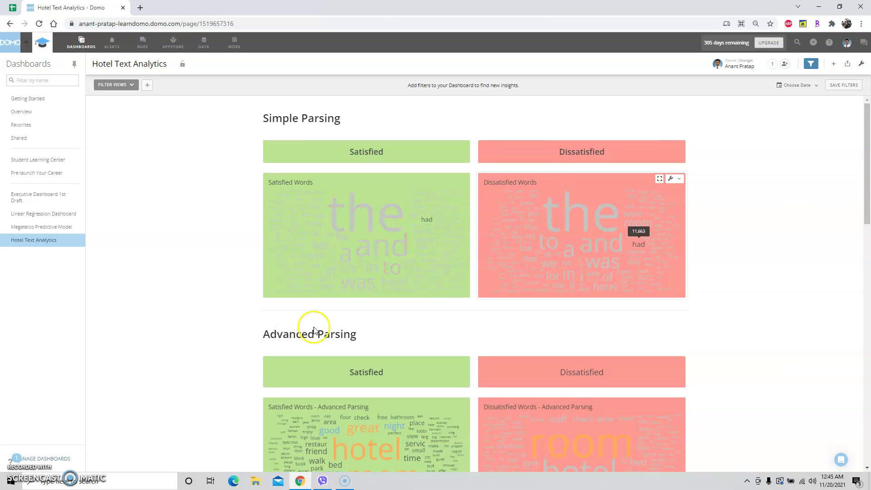
left_click(170, 370)
scroll(170, 371, "down", 15)
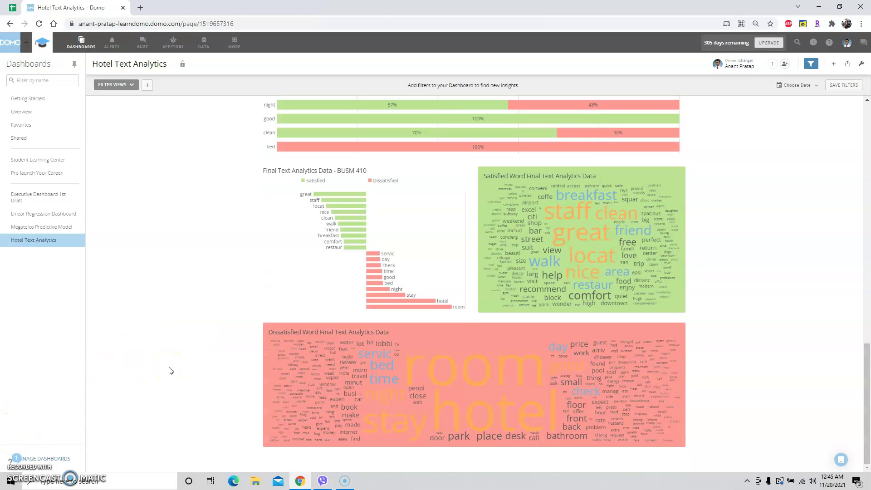